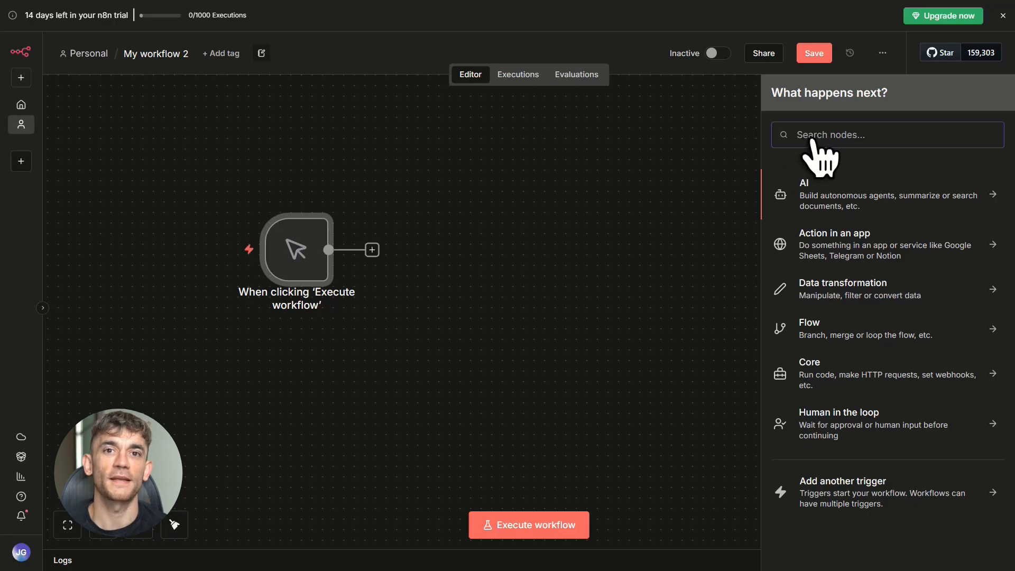
click(818, 195)
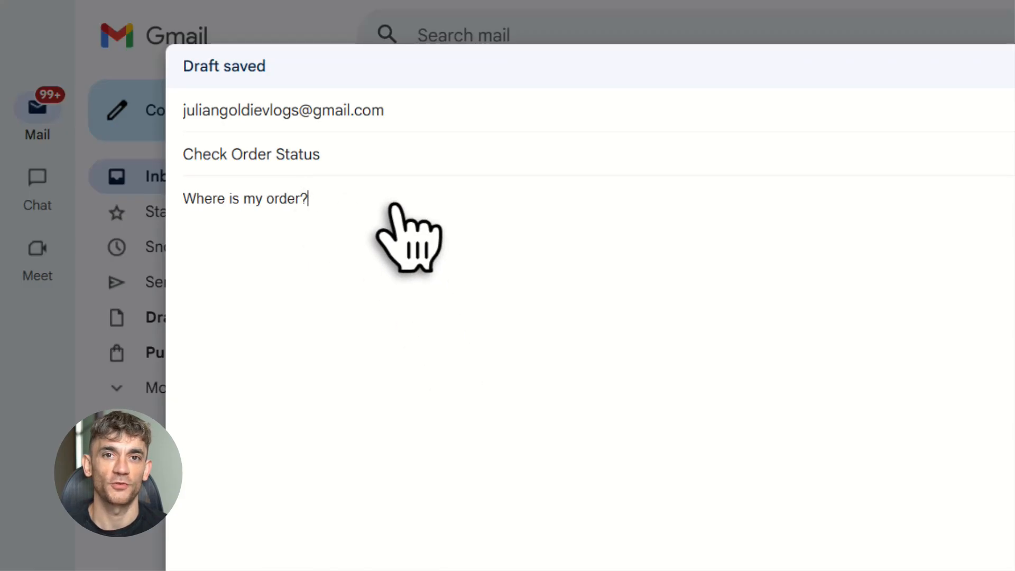
- Send the "Check Order Status" test email with the message "Where is my order?"
click(145, 530)
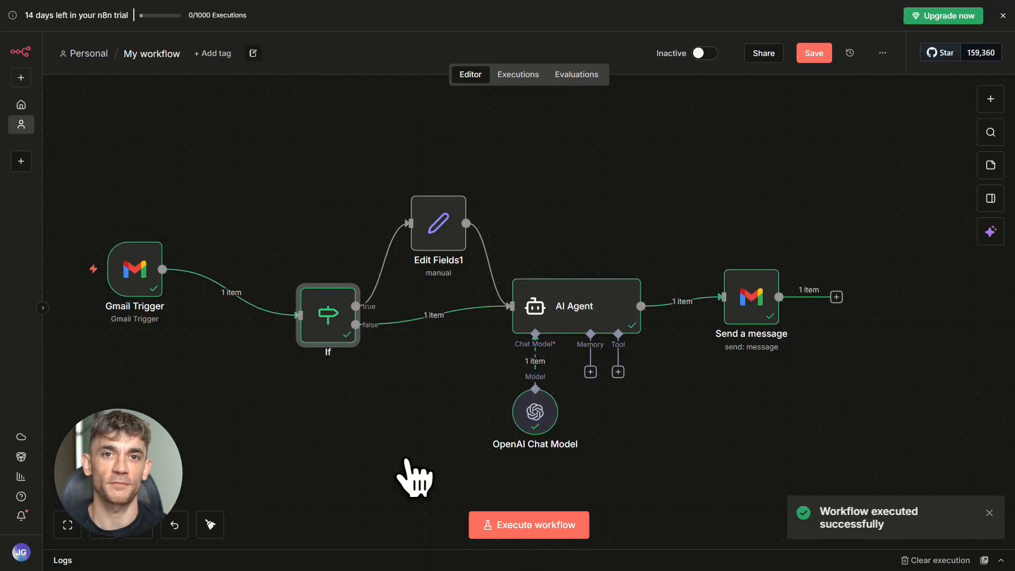
drag(820, 511, 873, 516)
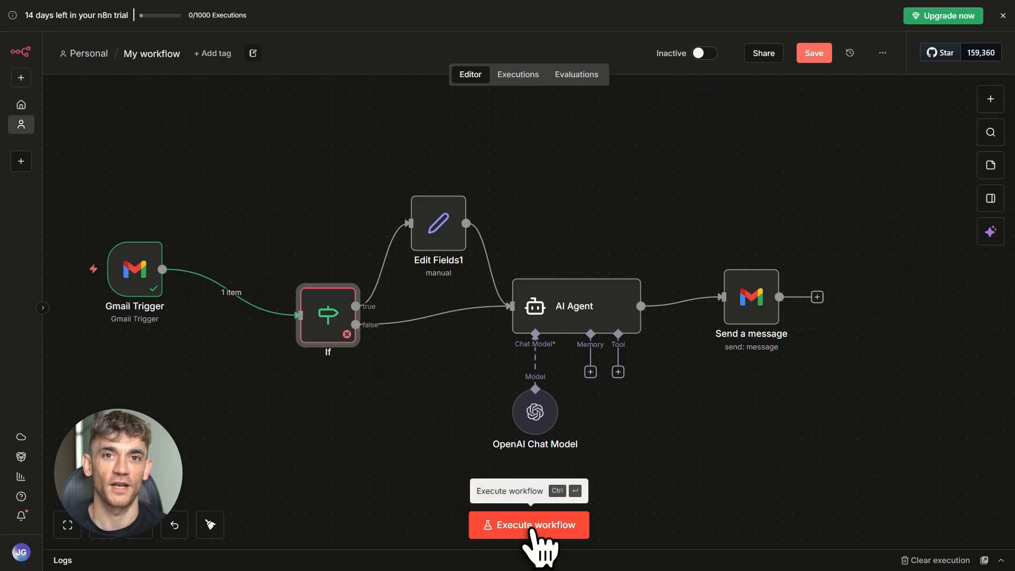
- Run the Gmail support workflow and check the inbox for the "Re: Check Order Status" reply
click(530, 528)
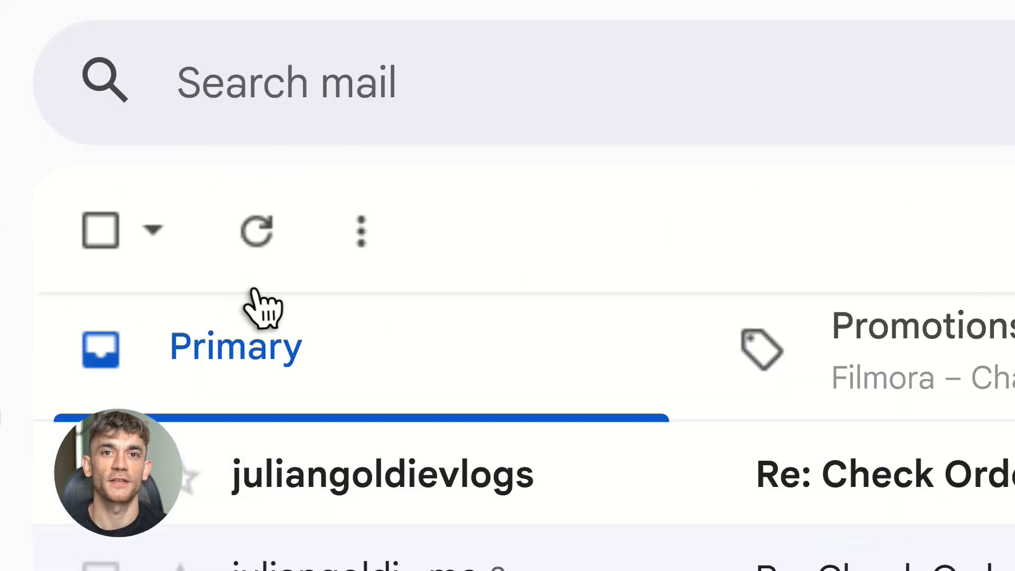
scroll(371, 339, down, 2)
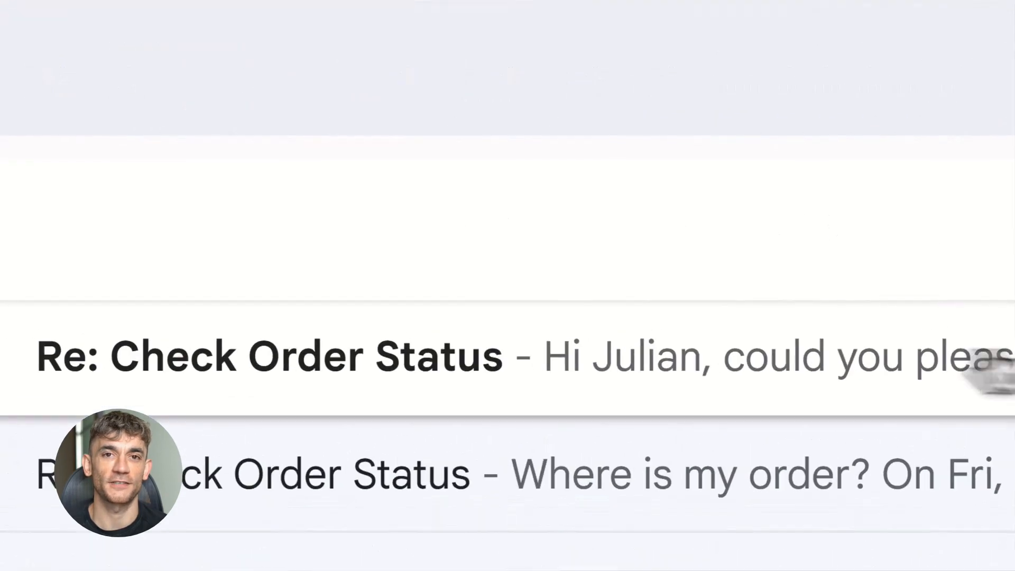
click(177, 356)
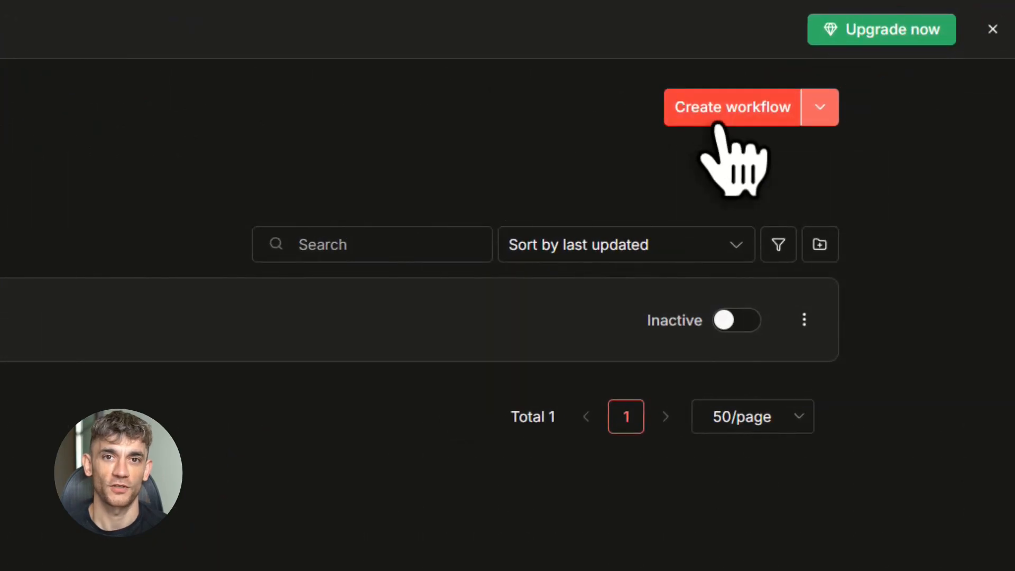
- Create a new workflow starting with a manual trigger and place the trigger near the canvas's left side
click(720, 123)
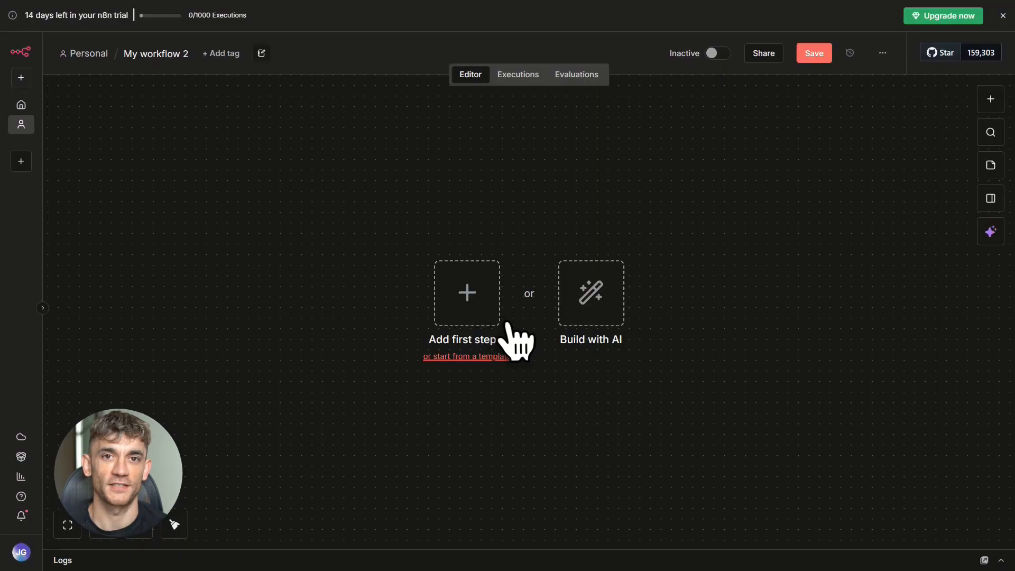
click(467, 294)
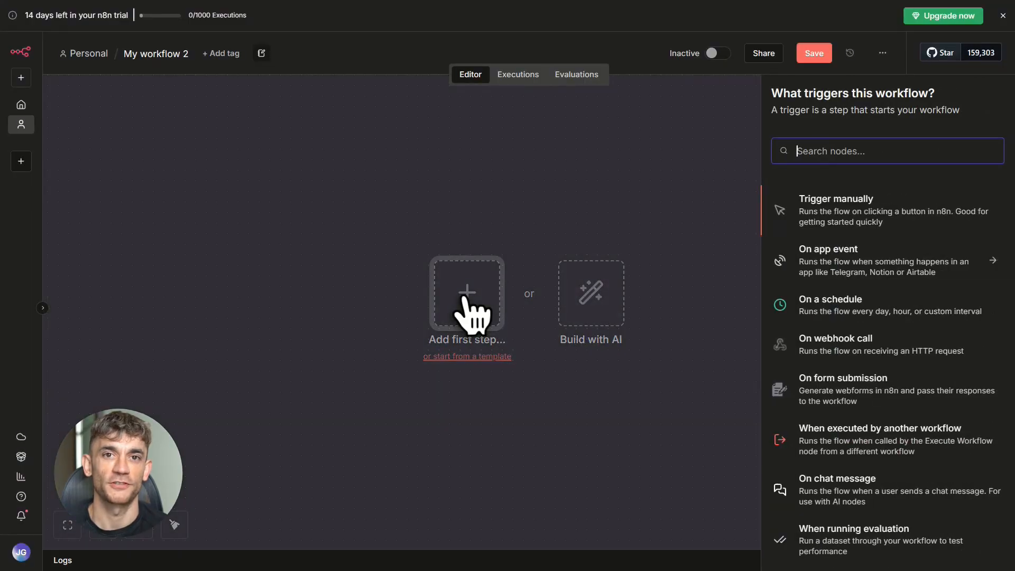
click(813, 214)
drag(469, 302, 297, 268)
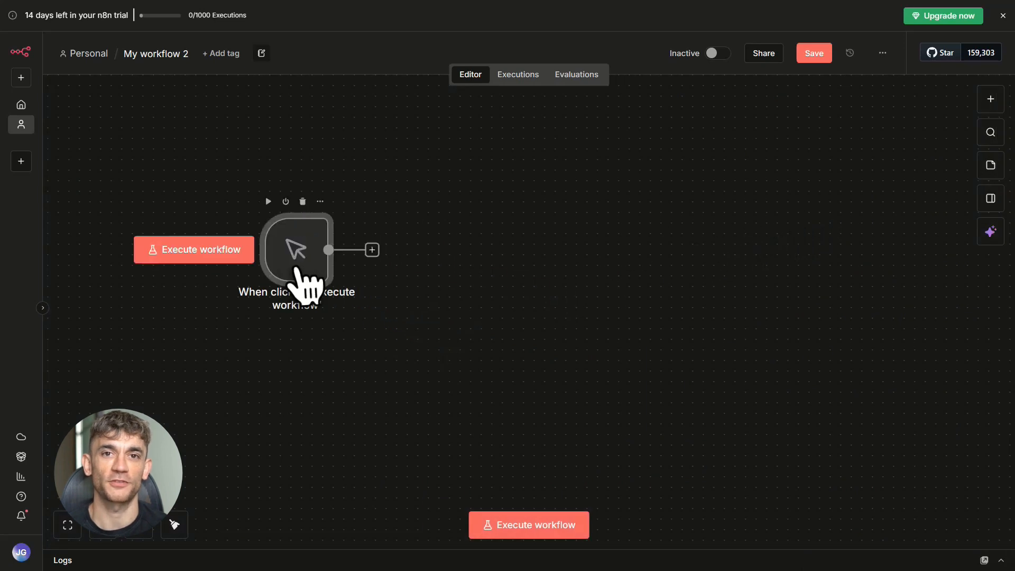
- Add an Edit Fields (Set) node after the manual trigger
click(372, 250)
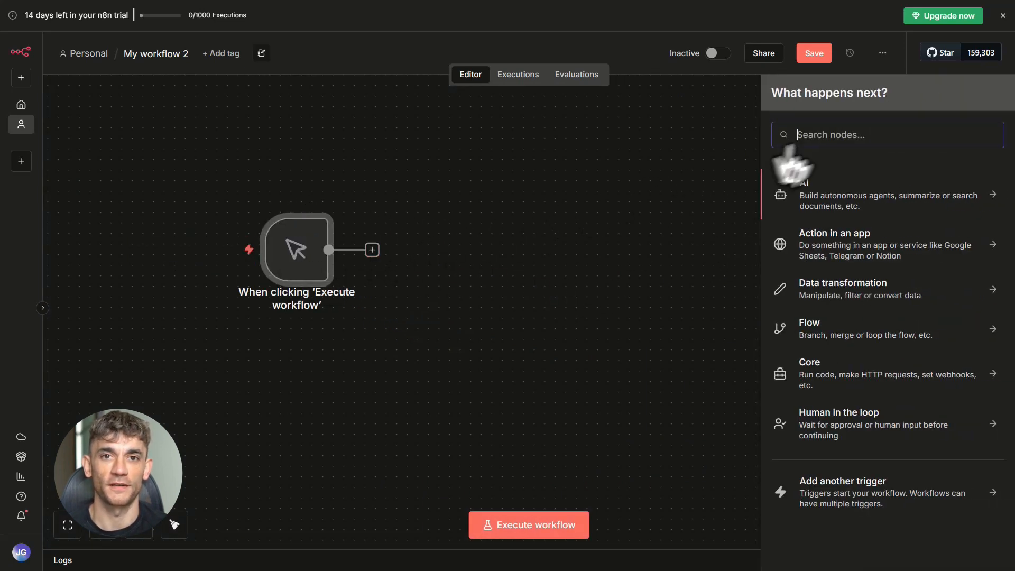
text(set)
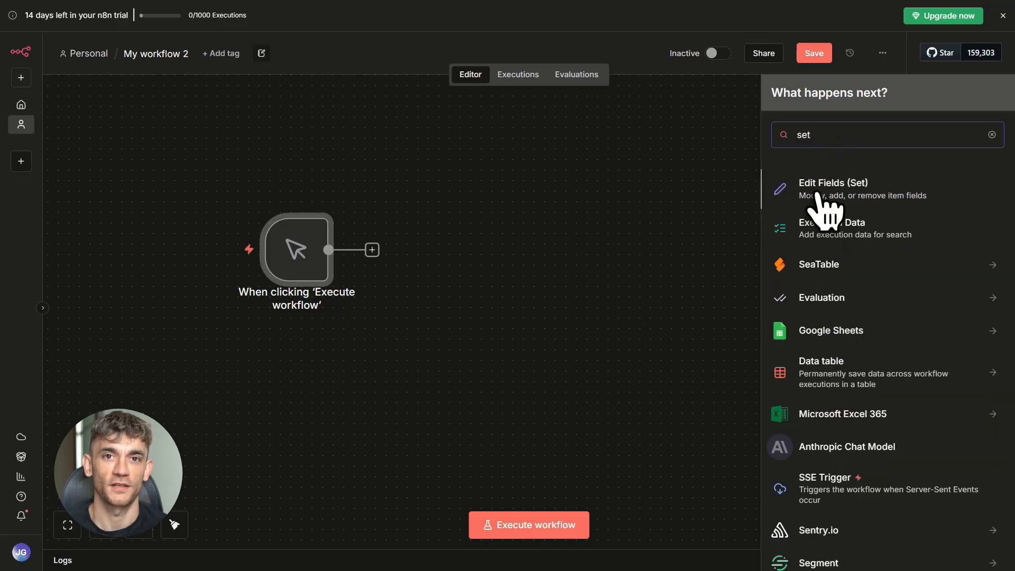
click(825, 211)
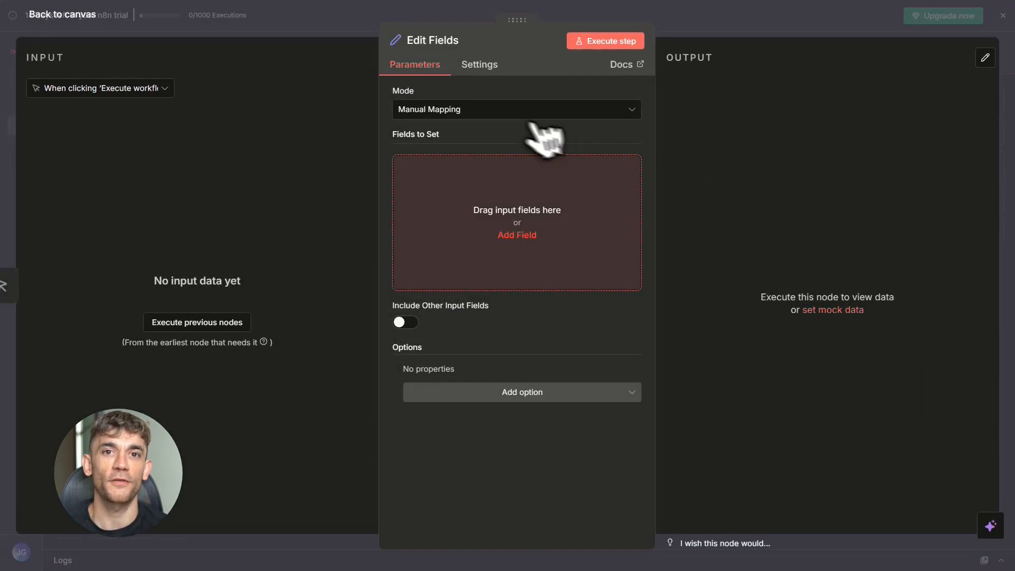
- In Edit Fields, add a string field named customer_message with the value "Where is my order?" and return to the canvas
click(522, 236)
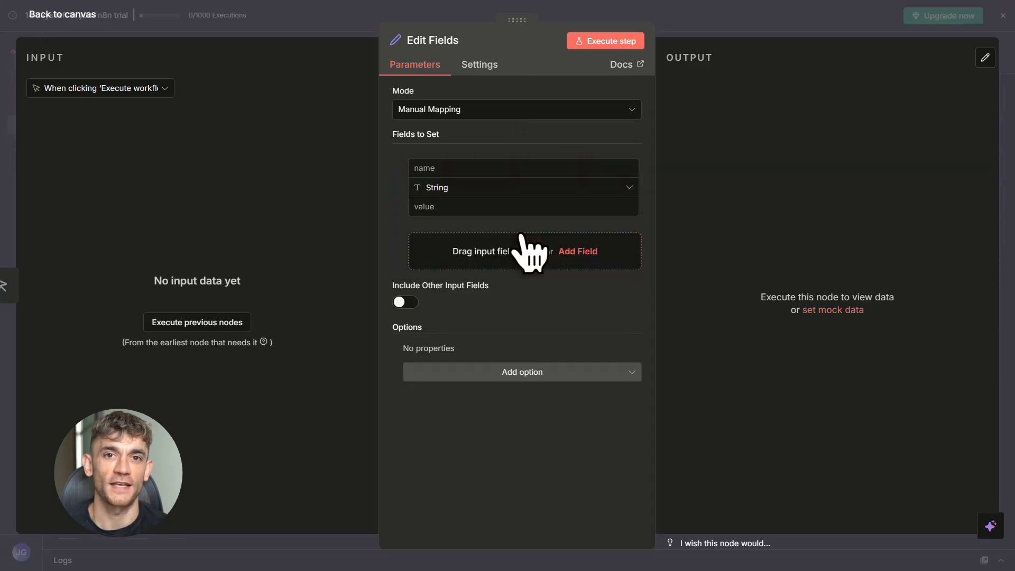
click(490, 174)
text(customer_message)
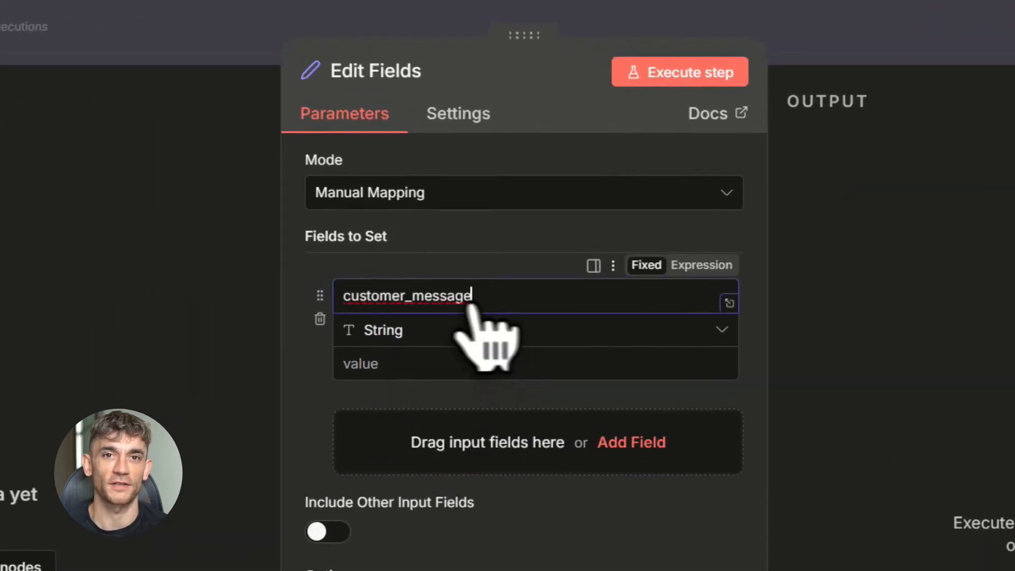
drag(344, 302, 487, 302)
click(487, 302)
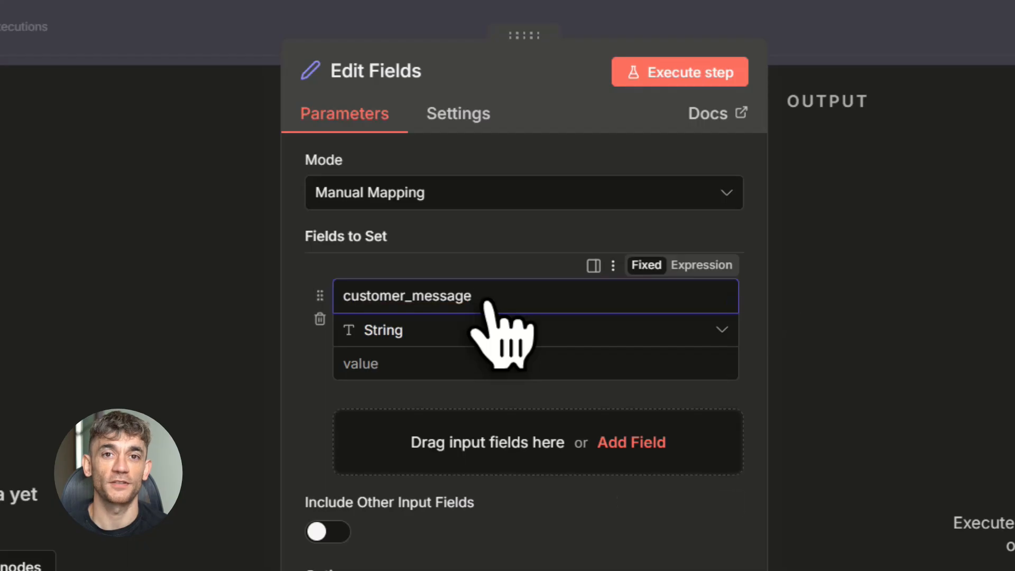
click(415, 366)
text(Where is my order?)
drag(349, 371, 487, 404)
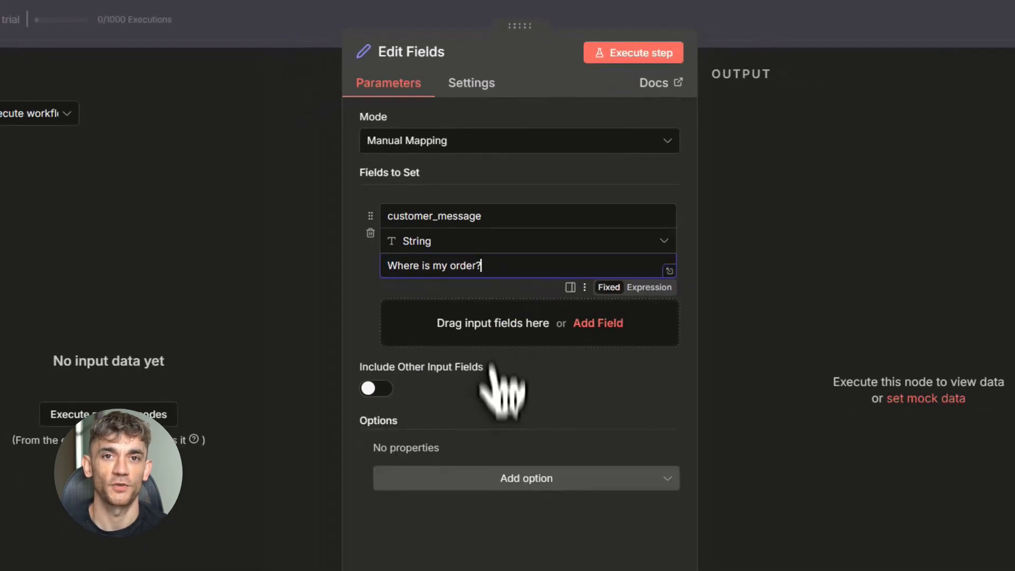
click(794, 32)
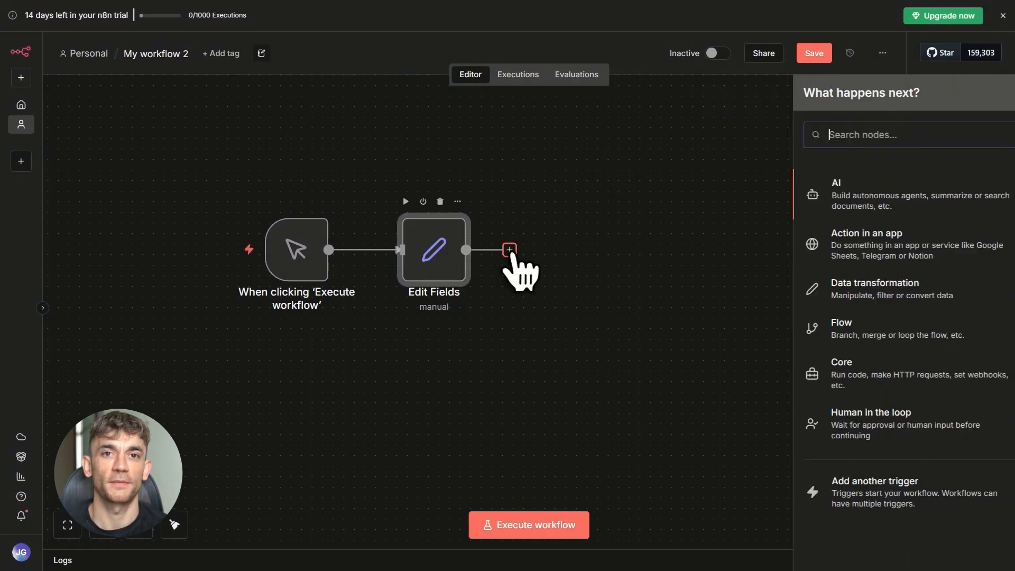
- Add an AI Agent node after Edit Fields, choosing Edit Fields as its input data source
click(509, 251)
click(803, 193)
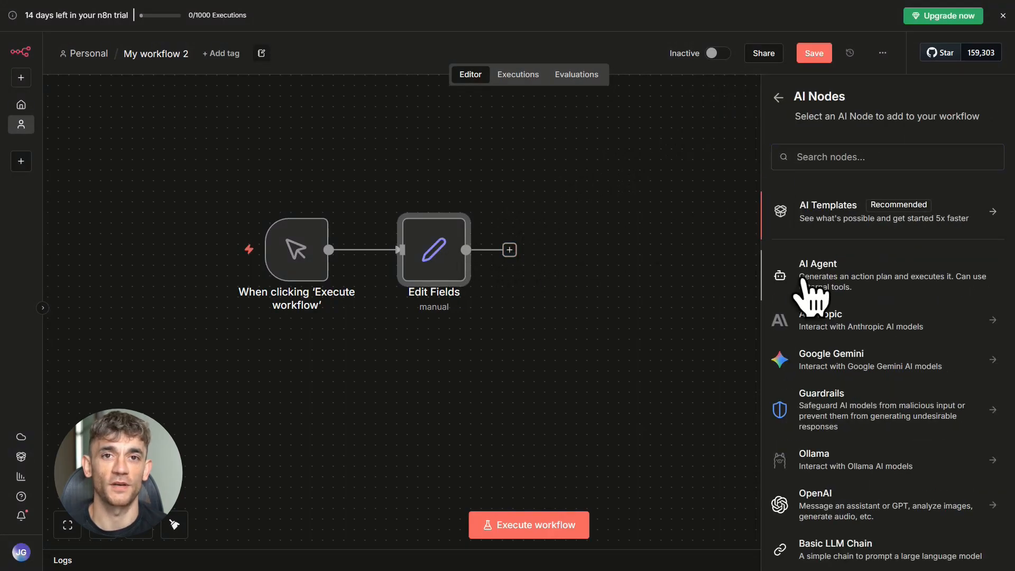
click(809, 291)
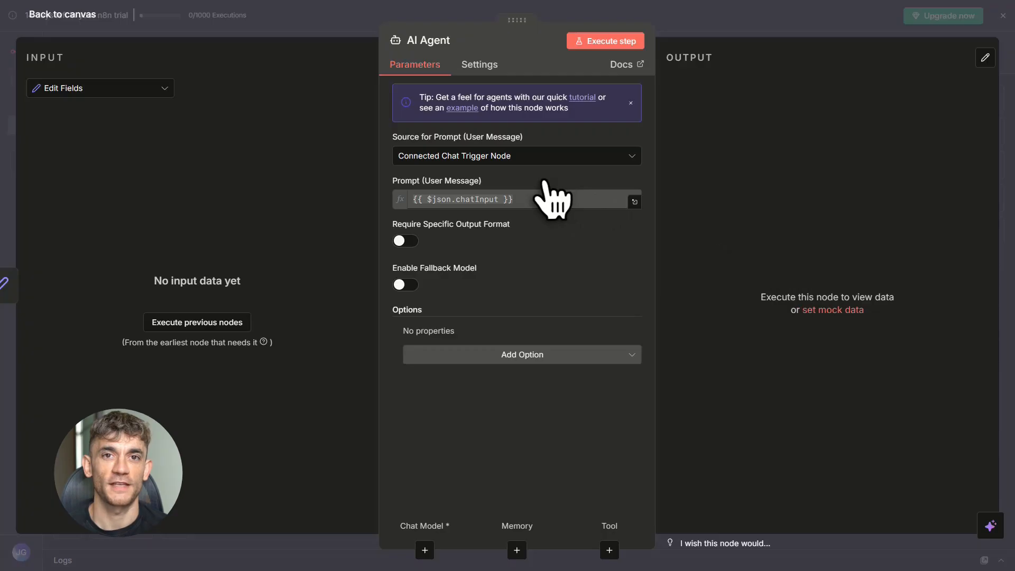
click(156, 89)
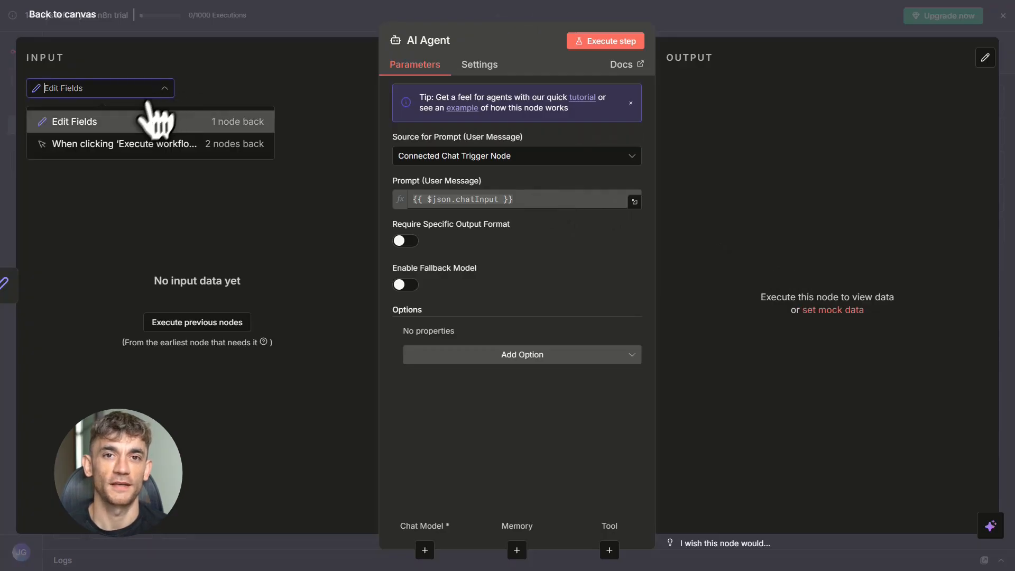
click(125, 124)
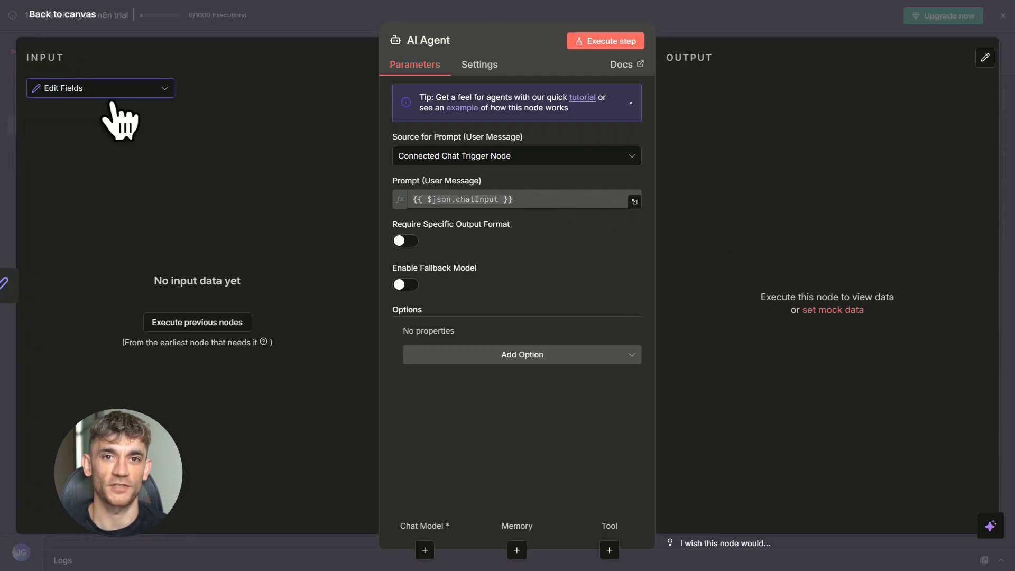
click(738, 28)
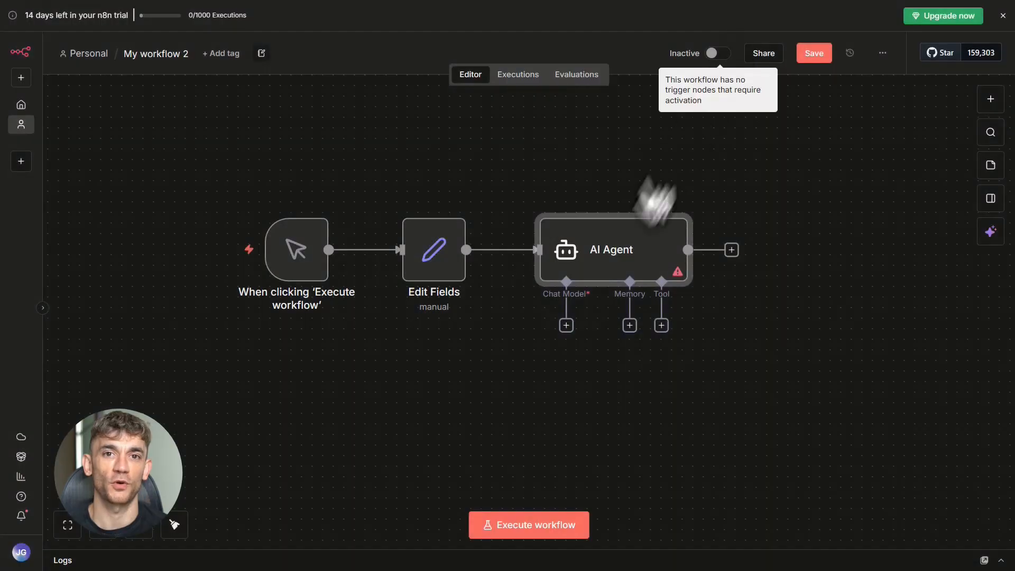
- Attach an OpenAI Chat Model to the AI Agent, using the OpenAi account credential and the gpt-4.1-mini model
click(609, 304)
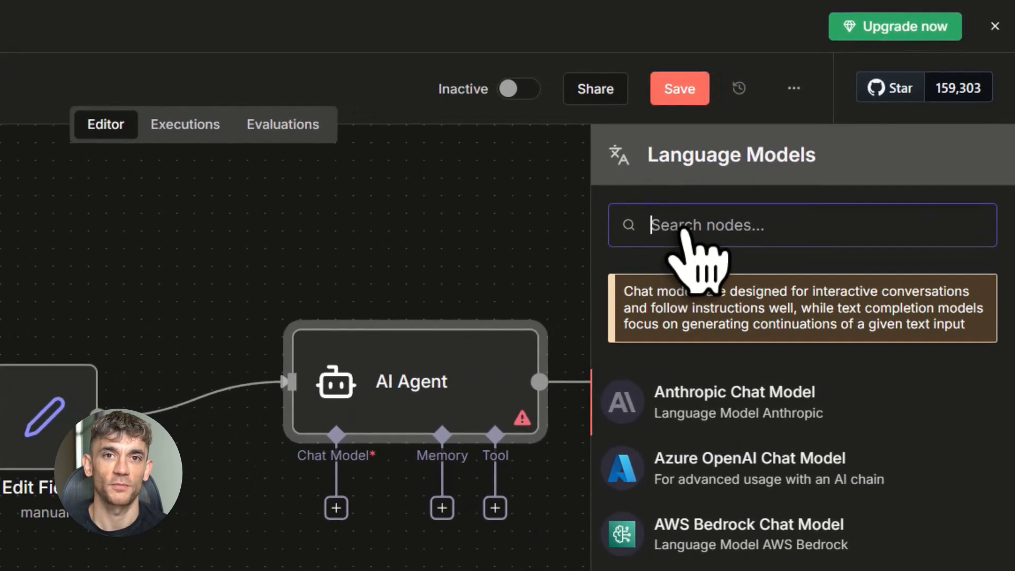
text(op)
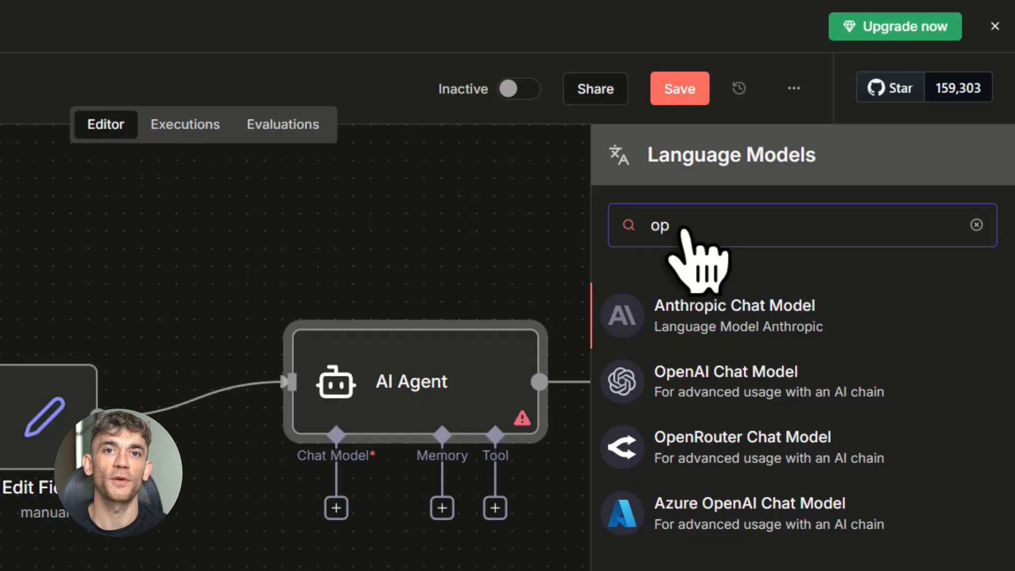
click(668, 376)
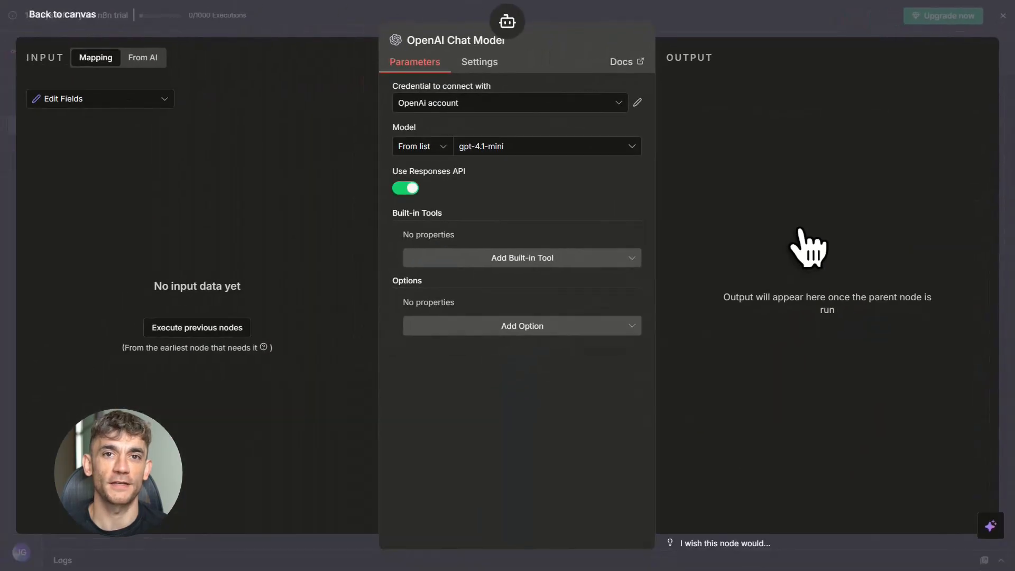
click(524, 103)
click(469, 136)
click(498, 148)
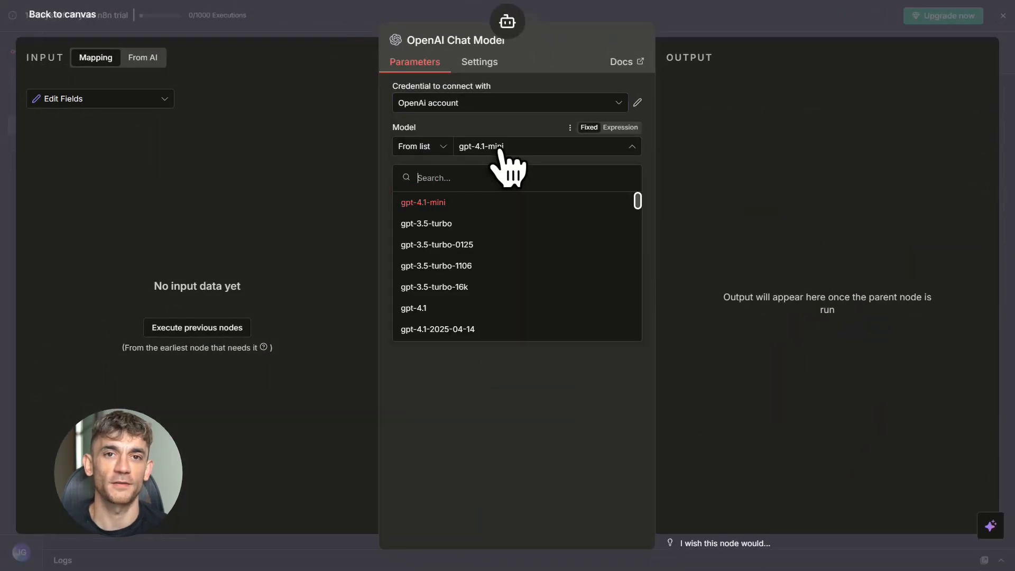
click(426, 211)
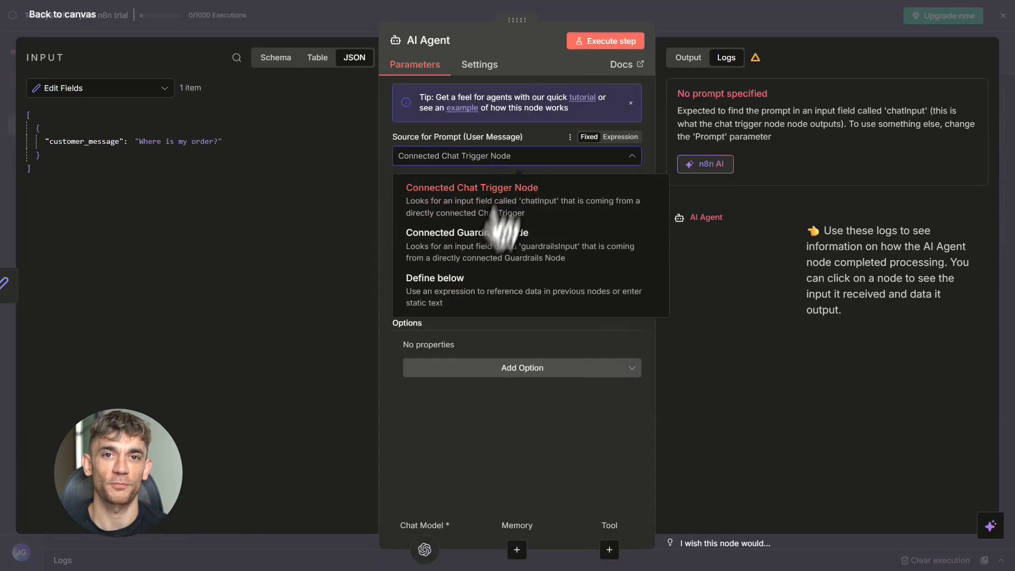
- Set the AI Agent's prompt source to Define below and paste the friendly customer support agent instructions as the prompt
click(466, 294)
click(425, 212)
text(You are a friendly customer support agent for our brand. Answer in short, clear sentences. If you don't know an answer, ask the customer for more details or suggest contacting human support.)
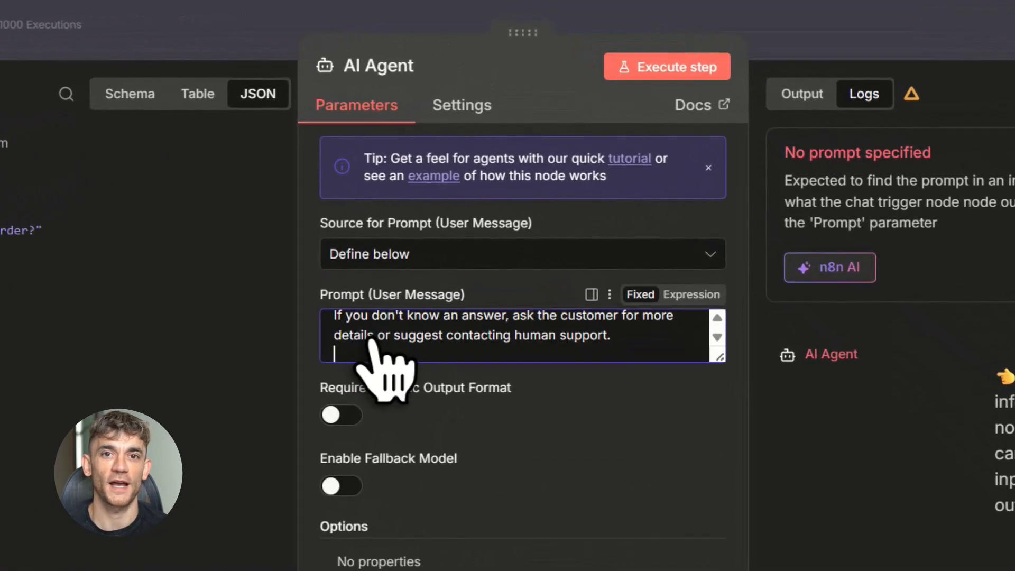
scroll(418, 212, up, 2)
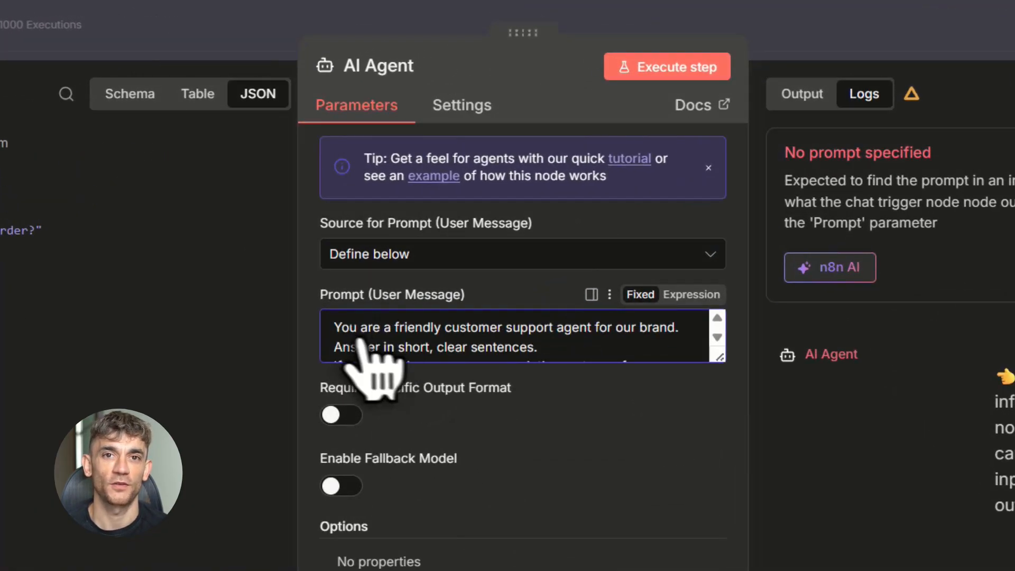
drag(337, 332, 630, 339)
- Append "Here is customer message:" followed by the customer_message input field to the AI Agent's prompt, and return to the canvas
scroll(630, 338, down, 2)
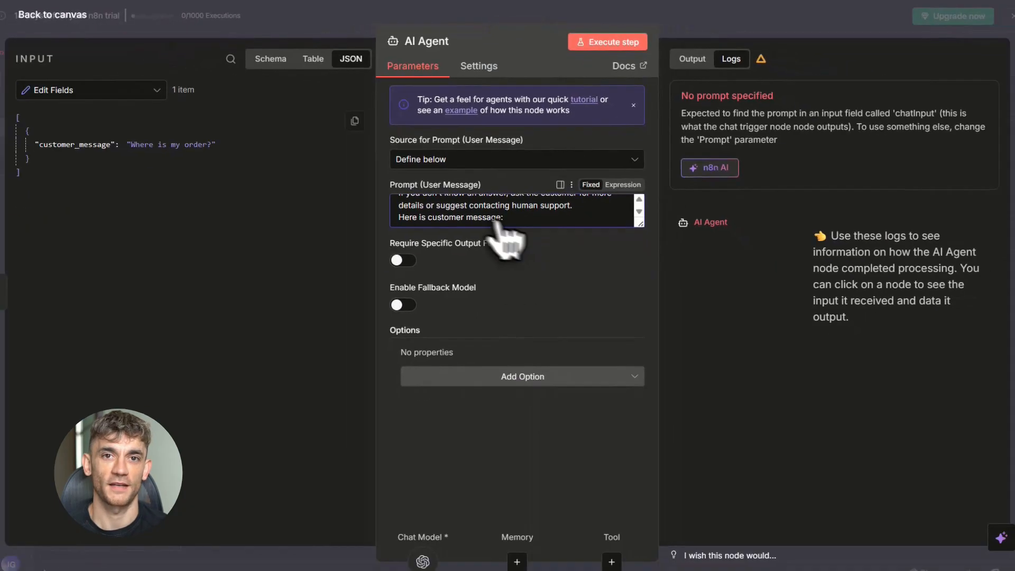
drag(84, 141, 529, 224)
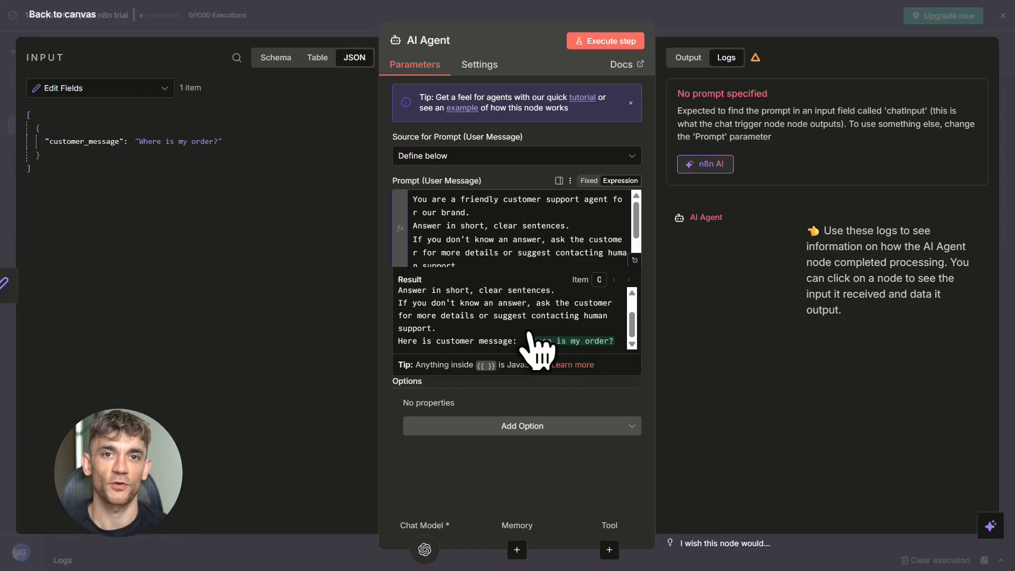
scroll(550, 331, up, 2)
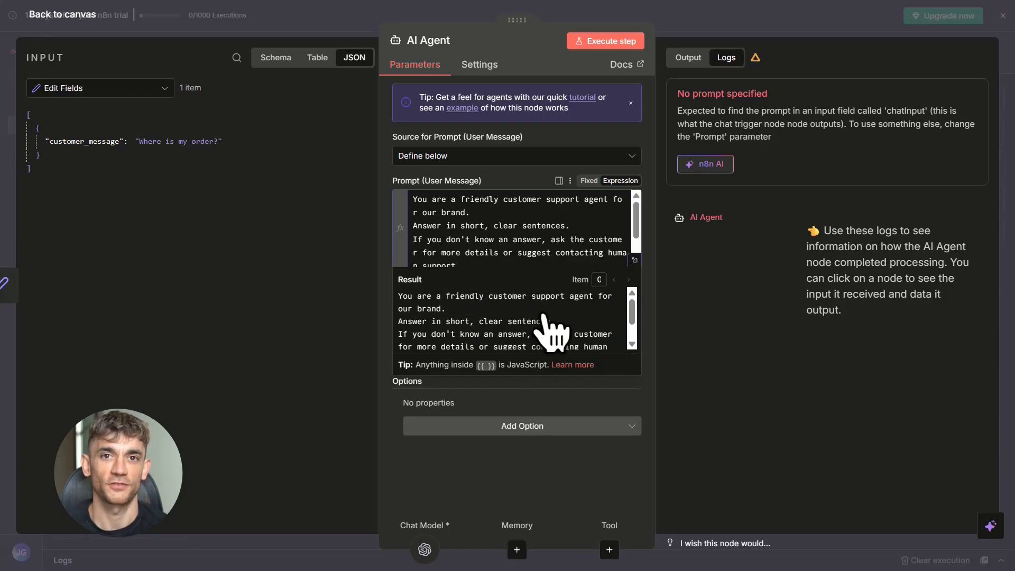
click(656, 384)
scroll(500, 247, down, 2)
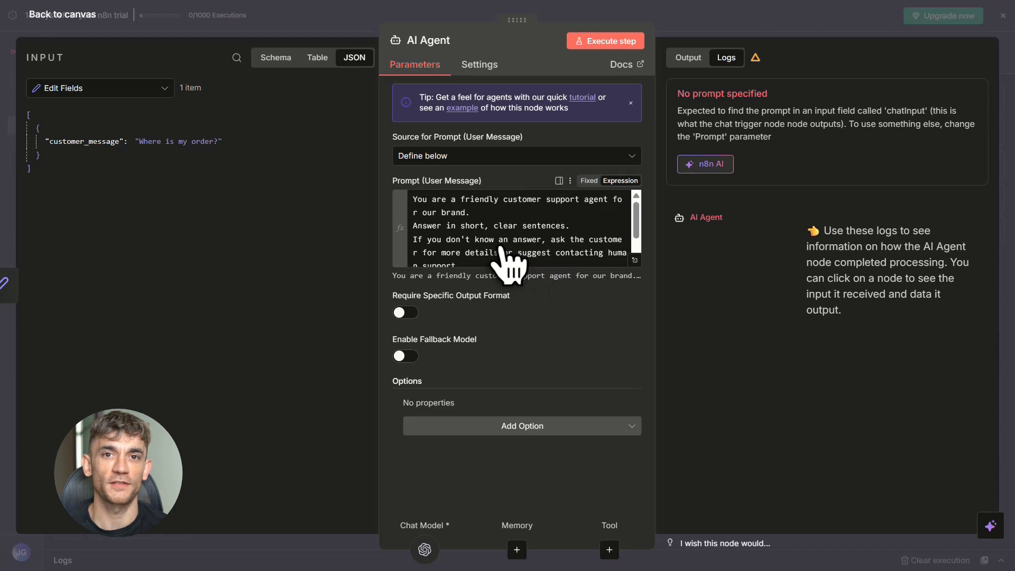
click(500, 248)
click(660, 299)
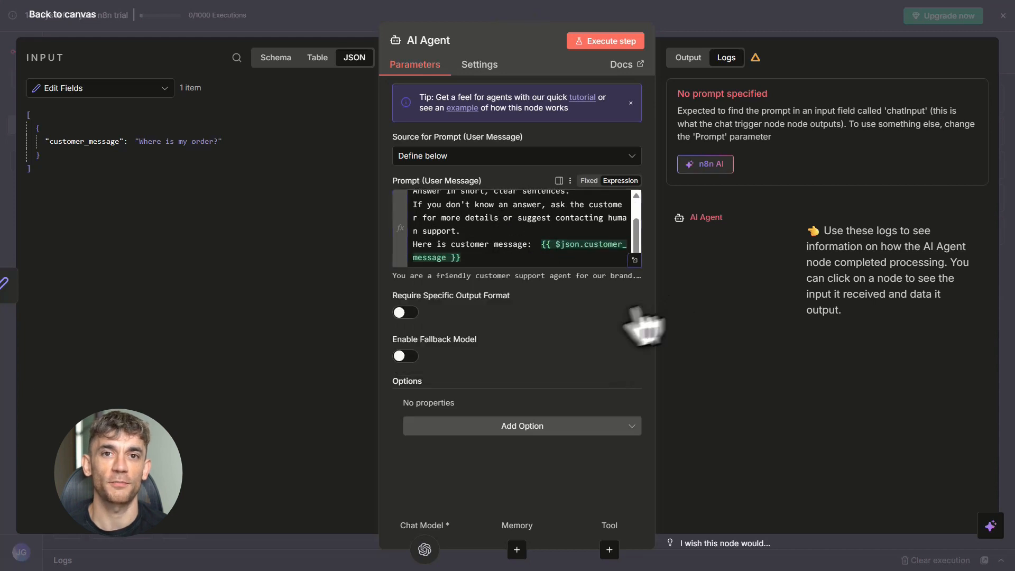
click(1008, 276)
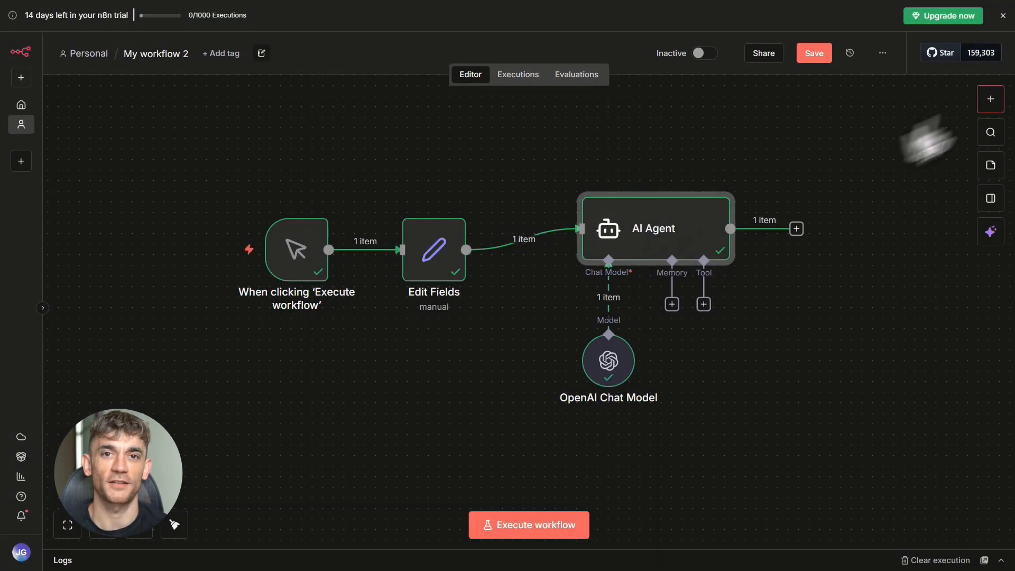
- Add an If node after the AI Agent
click(991, 99)
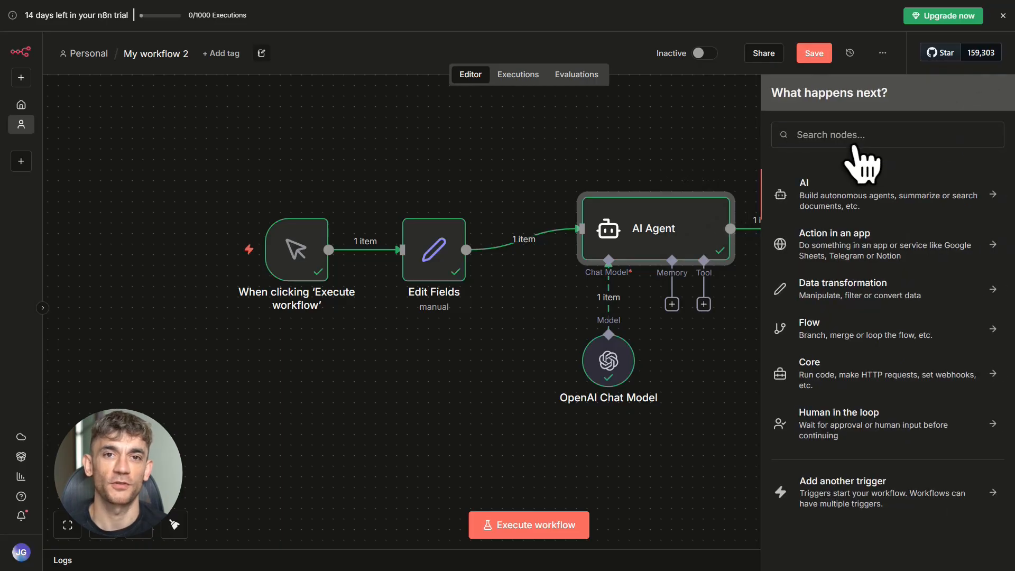
text(if)
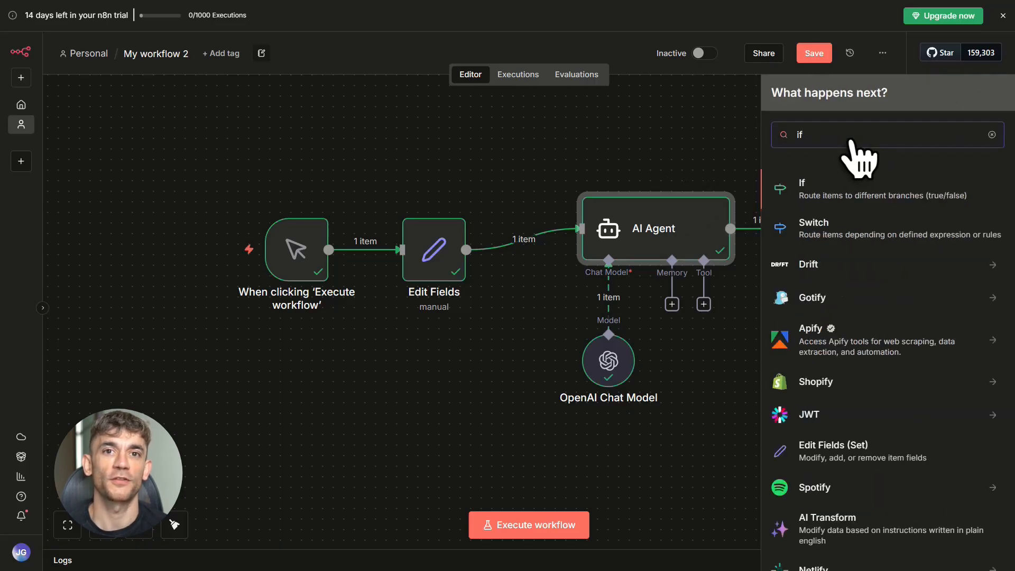
click(833, 189)
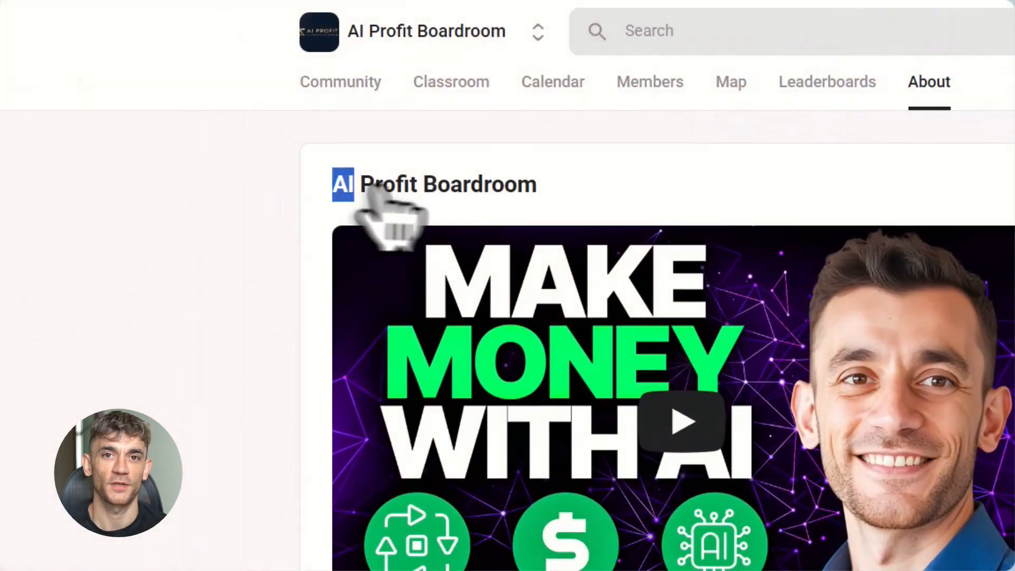
drag(364, 190, 555, 187)
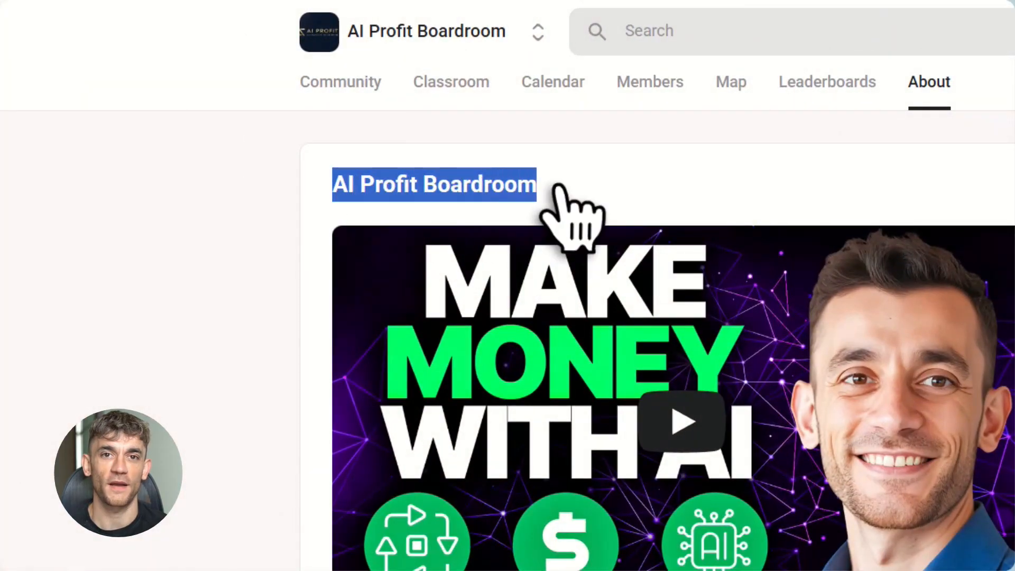
- Skim the AI Profit Boardroom about page and look through the courses listed in its classroom
scroll(642, 492, down, 8)
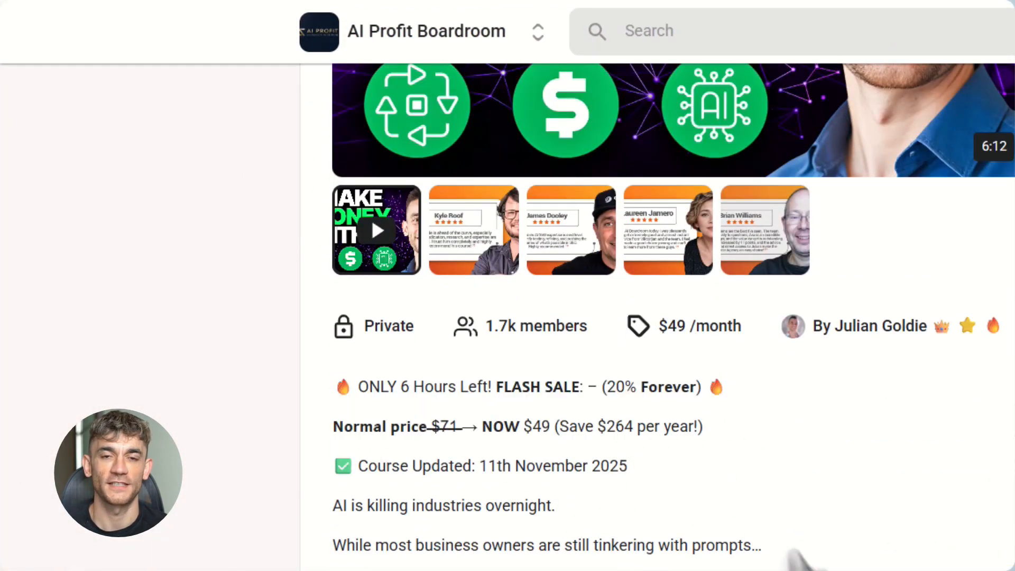
scroll(771, 512, up, 8)
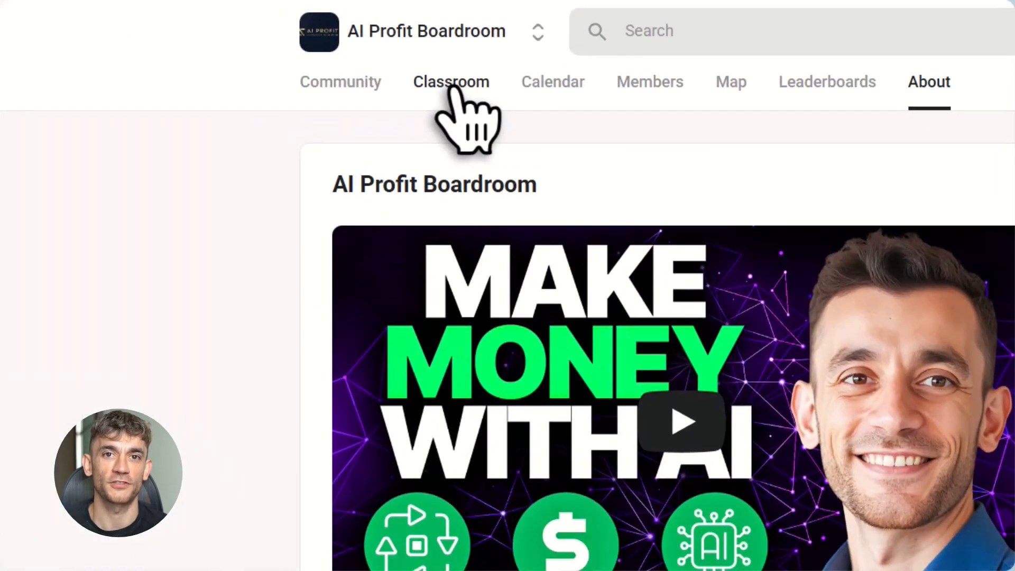
click(452, 89)
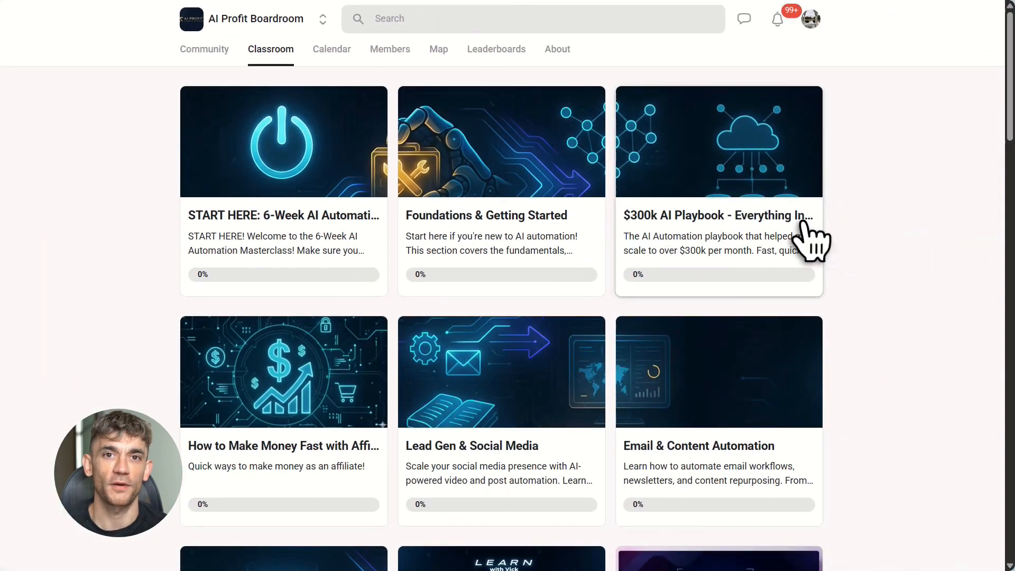
scroll(238, 324, down, 3)
scroll(628, 340, down, 1)
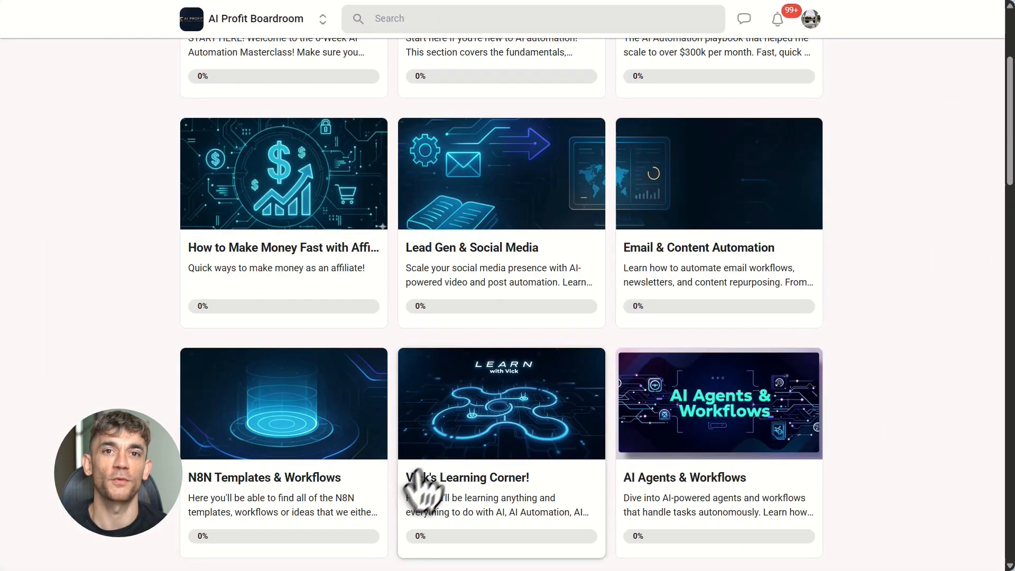
scroll(783, 508, down, 2)
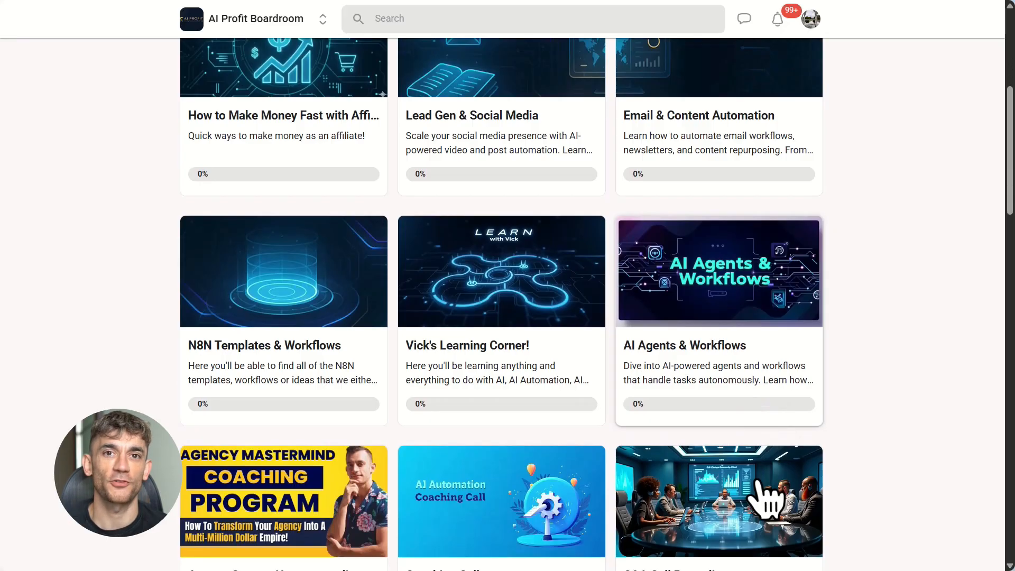
scroll(449, 460, down, 2)
scroll(553, 401, down, 7)
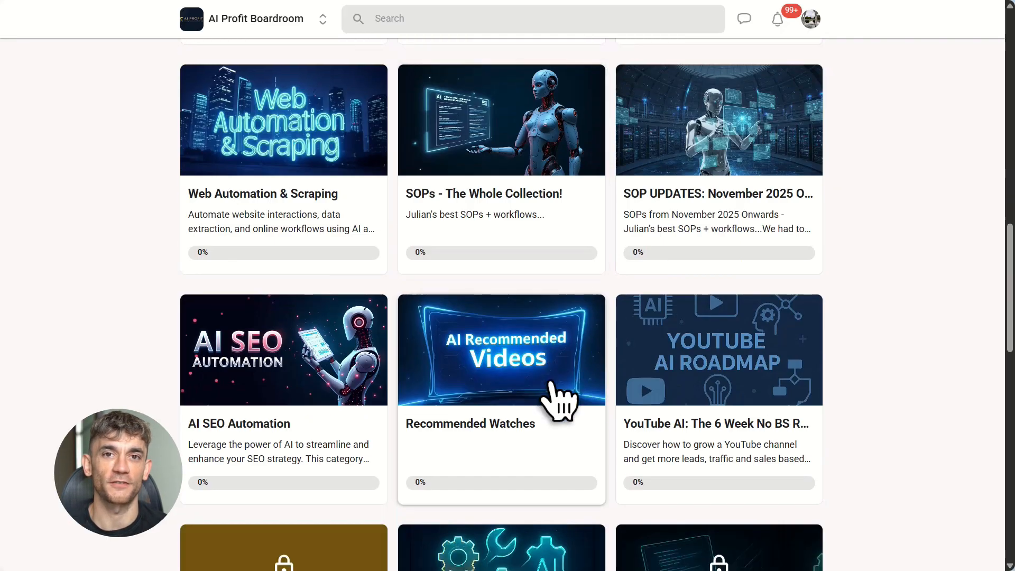
scroll(558, 402, down, 11)
scroll(553, 399, up, 10)
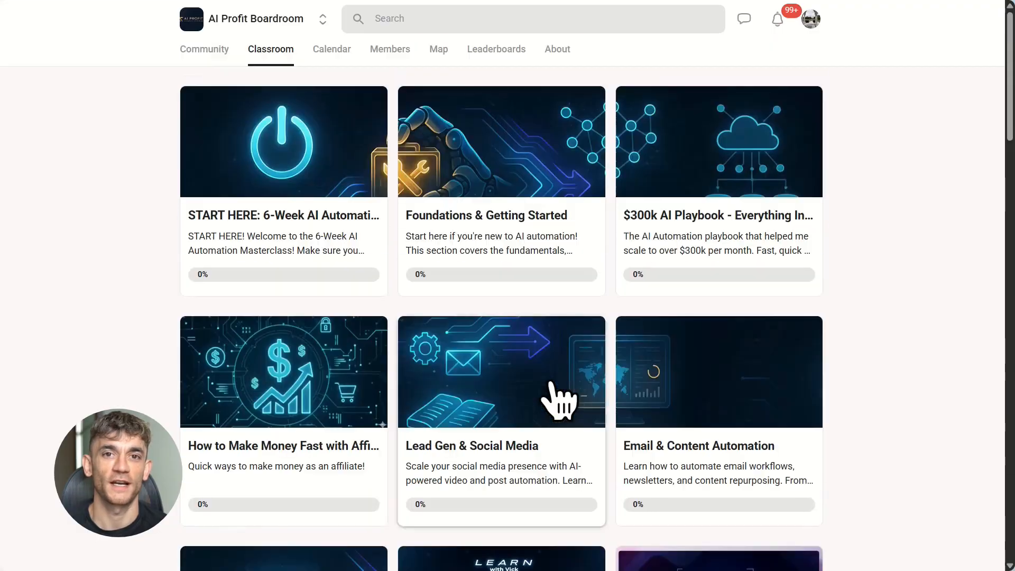
- Open the AI Profit Boardroom community feed and skim its posts
click(204, 45)
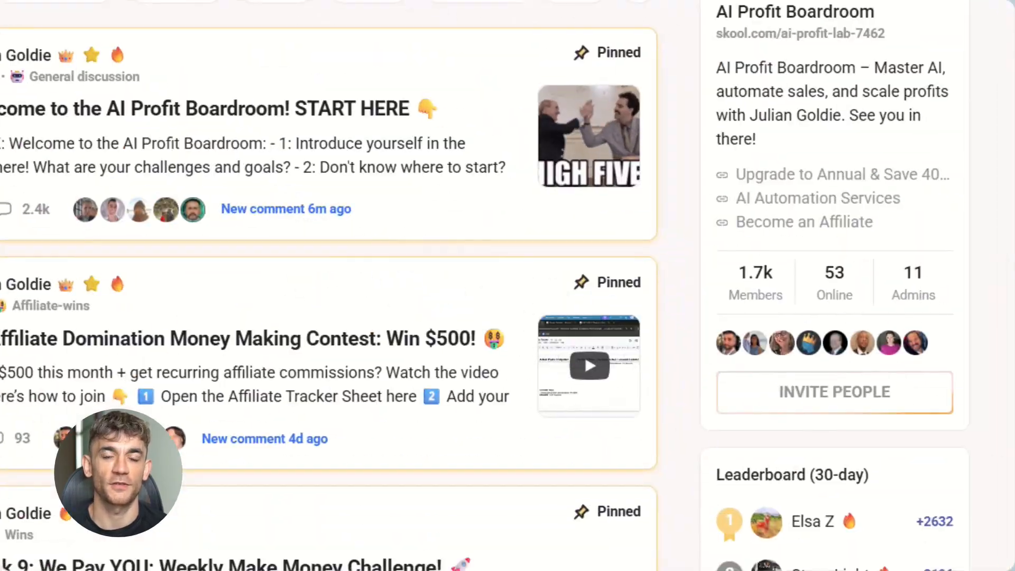
scroll(466, 295, down, 20)
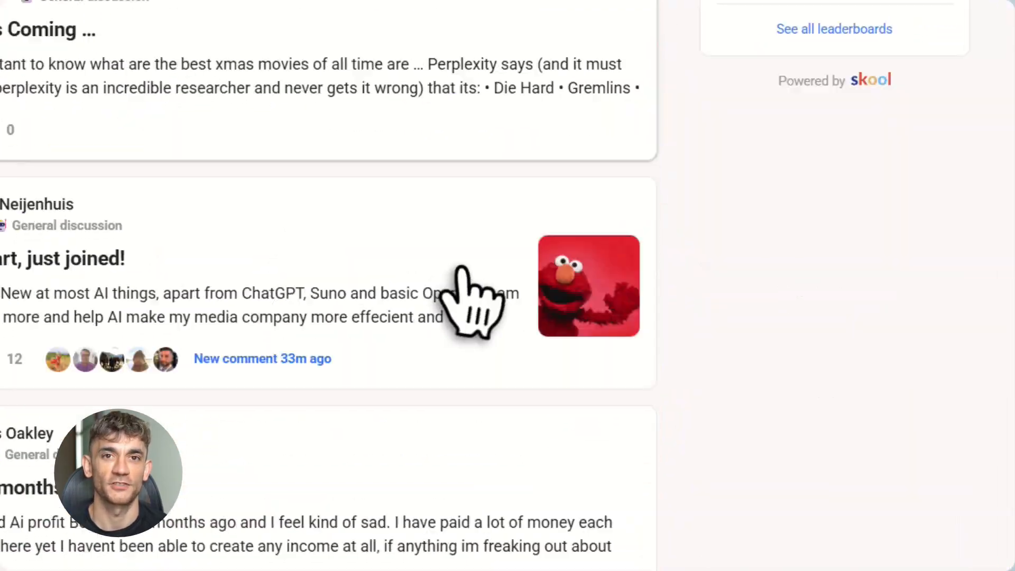
scroll(476, 295, up, 20)
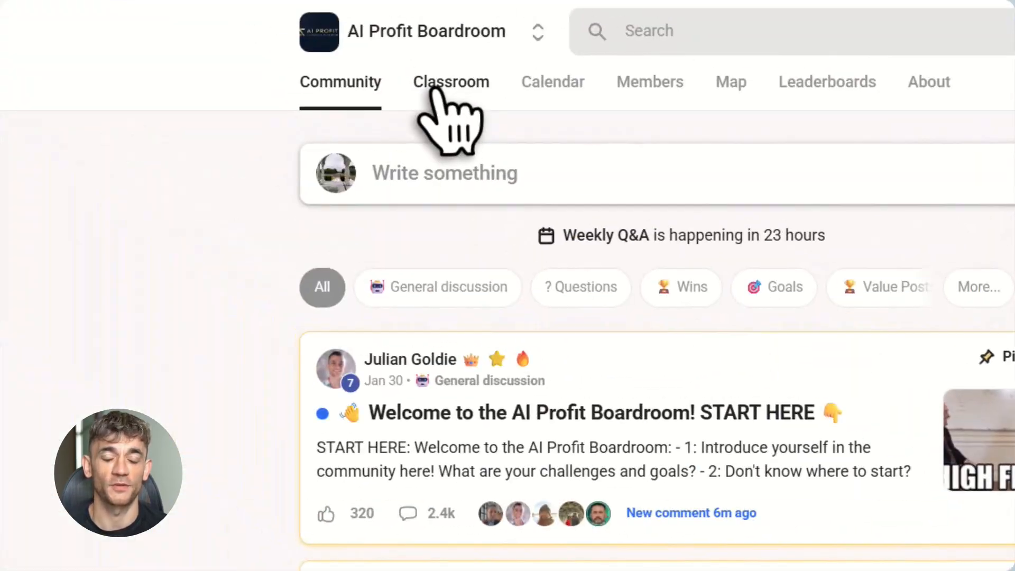
- Open the Foundations & Getting Started course in the classroom and read through the AI & Automations Tools lesson
click(453, 84)
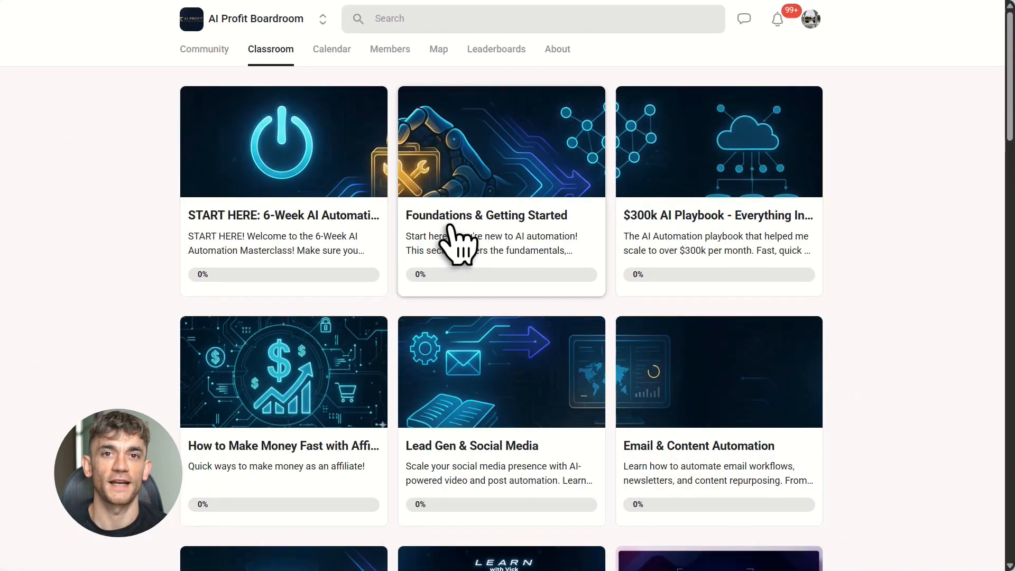
click(452, 241)
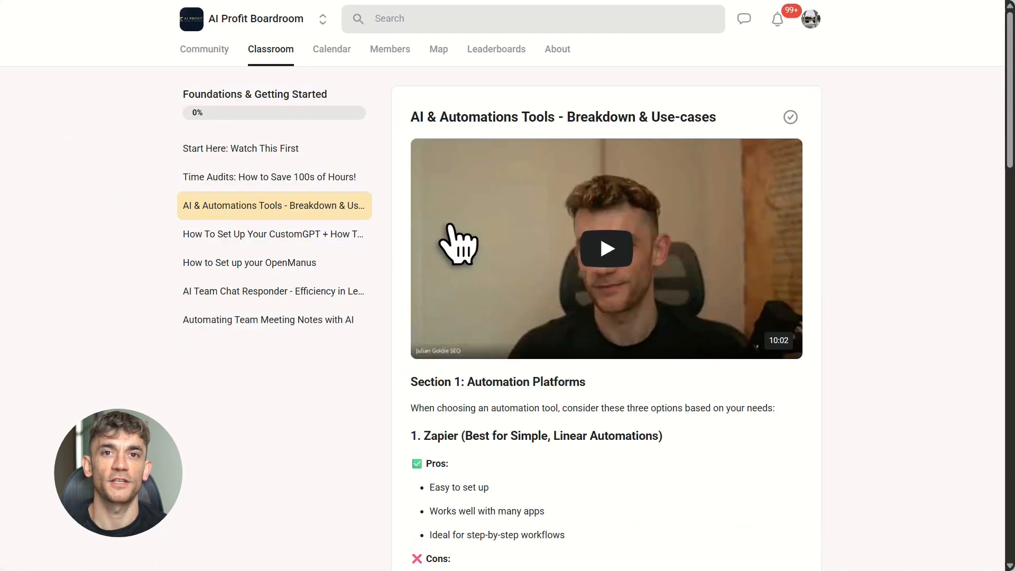
scroll(465, 254, down, 15)
scroll(521, 391, down, 6)
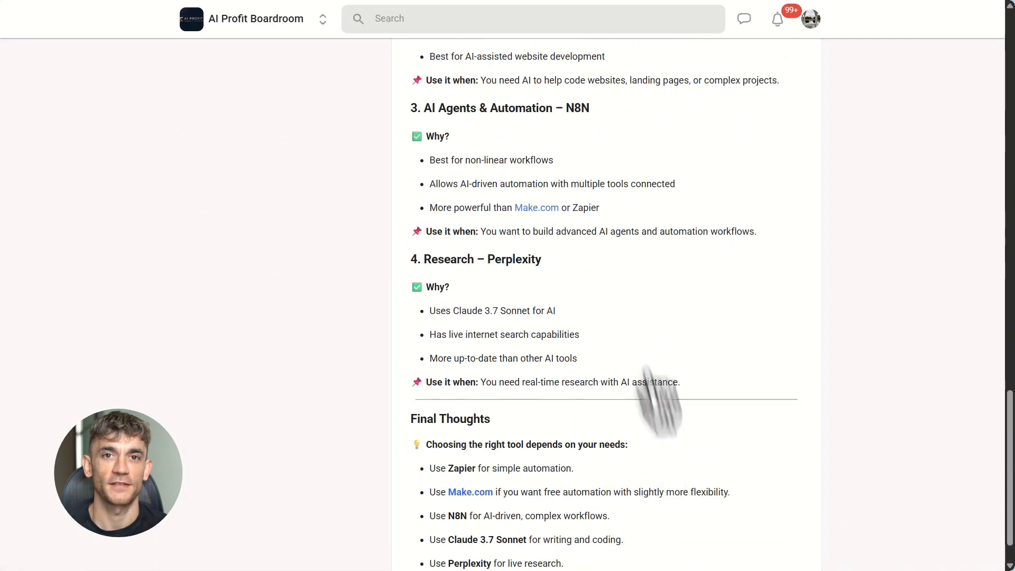
scroll(634, 423, up, 20)
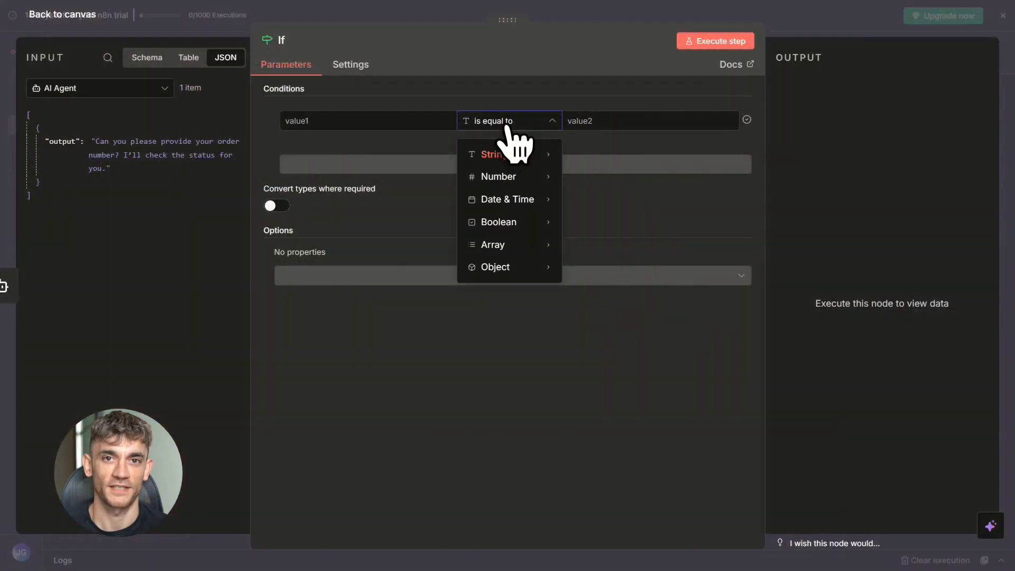
- Set the If node's first condition to test Edit Fields' customer_message for "refund", choosing the string operator contains
mouse_move(516, 154)
click(603, 291)
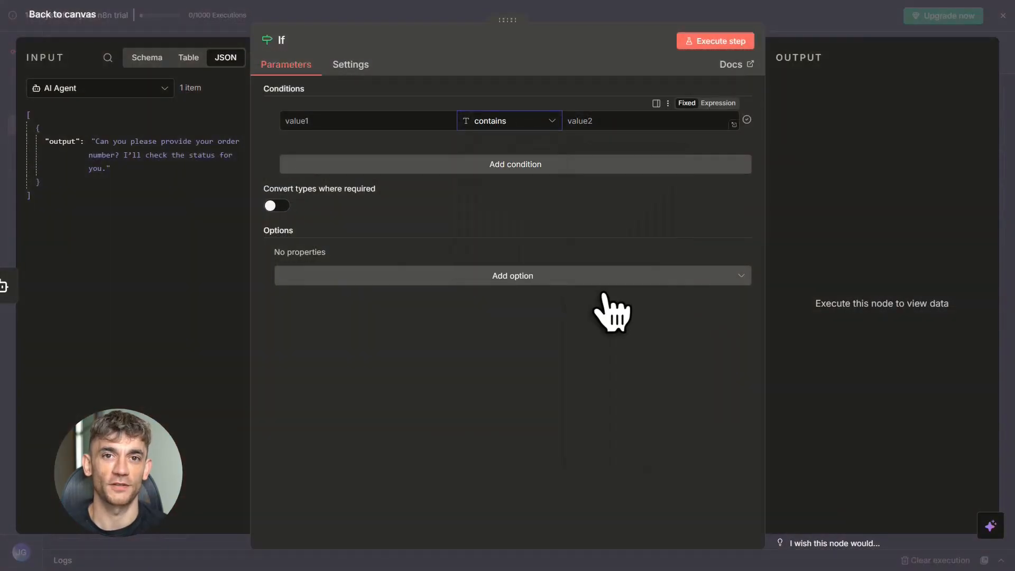
click(101, 89)
click(99, 141)
drag(99, 144, 351, 132)
click(589, 125)
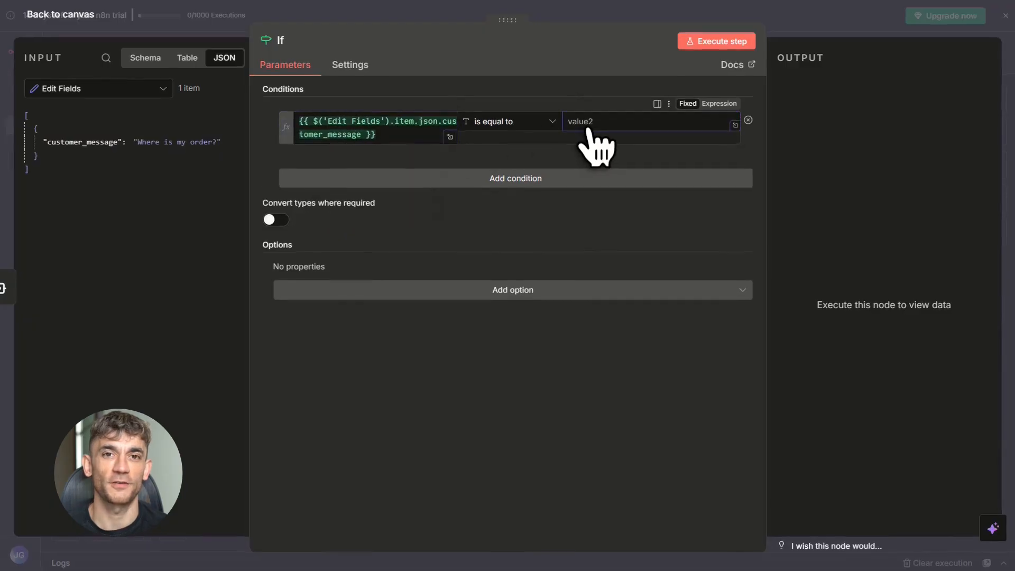
text(refund)
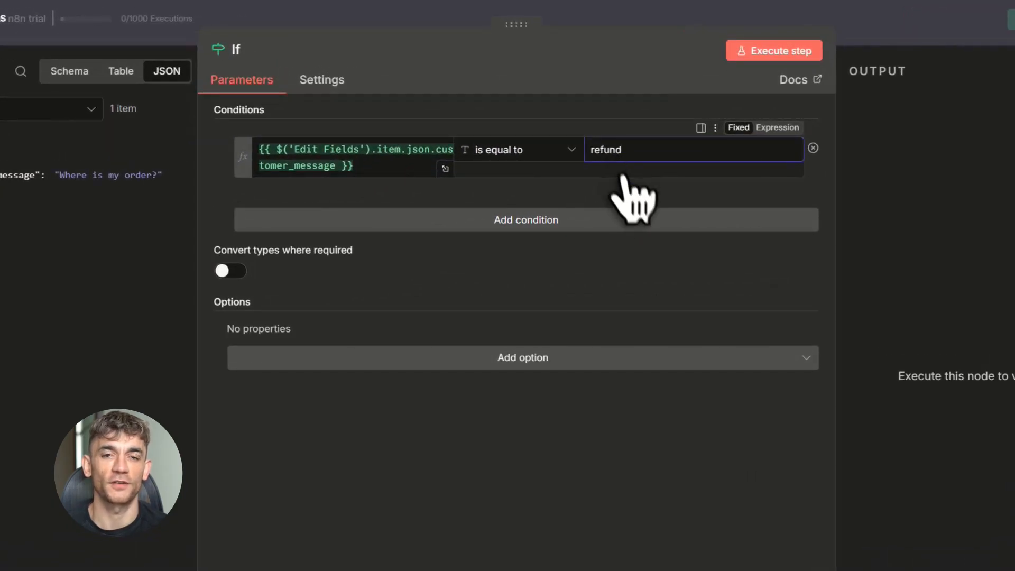
- Add a second AND condition testing Edit Fields' customer_message for "return", choosing the string operator contains
click(582, 219)
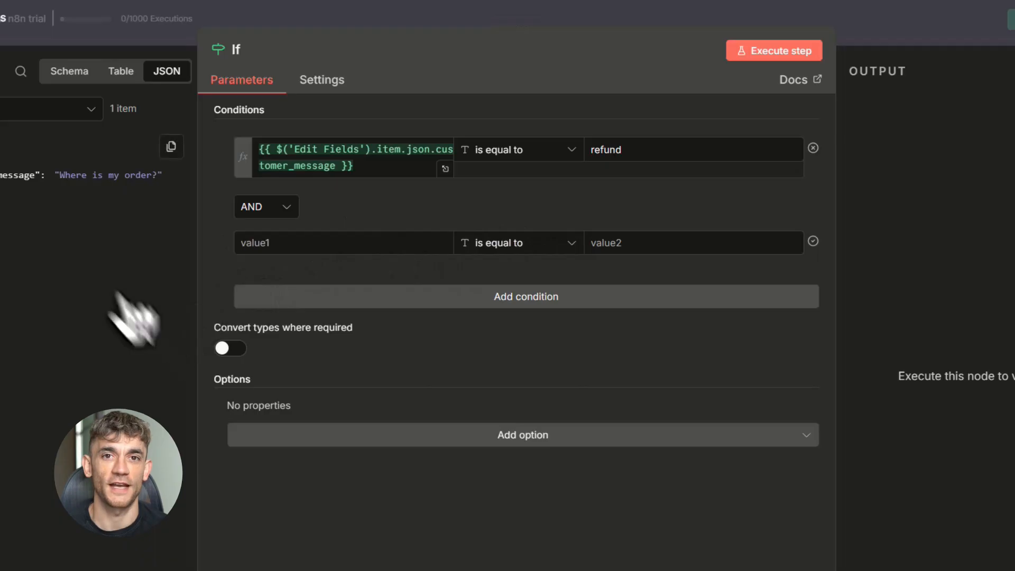
click(516, 243)
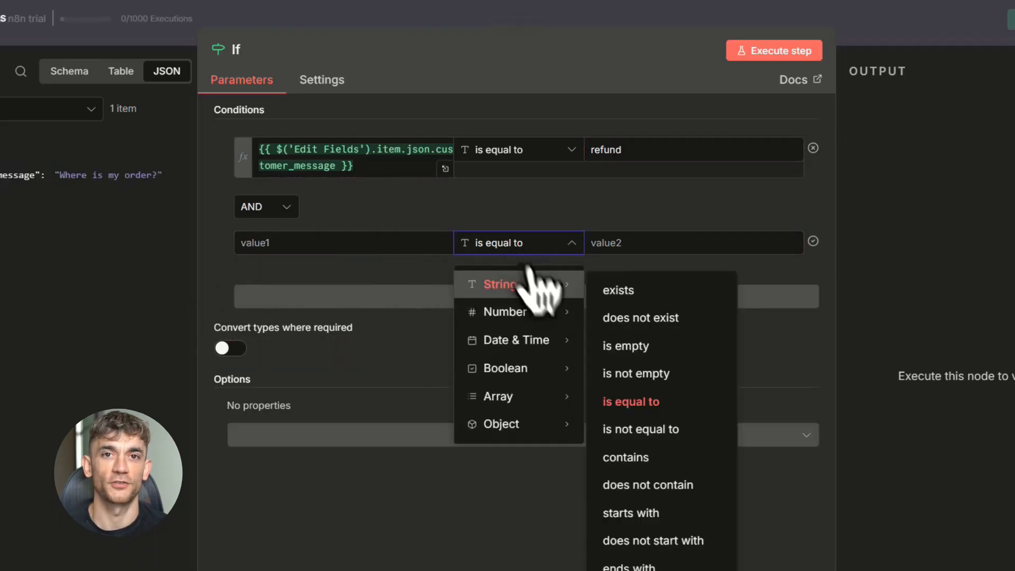
click(634, 457)
click(628, 243)
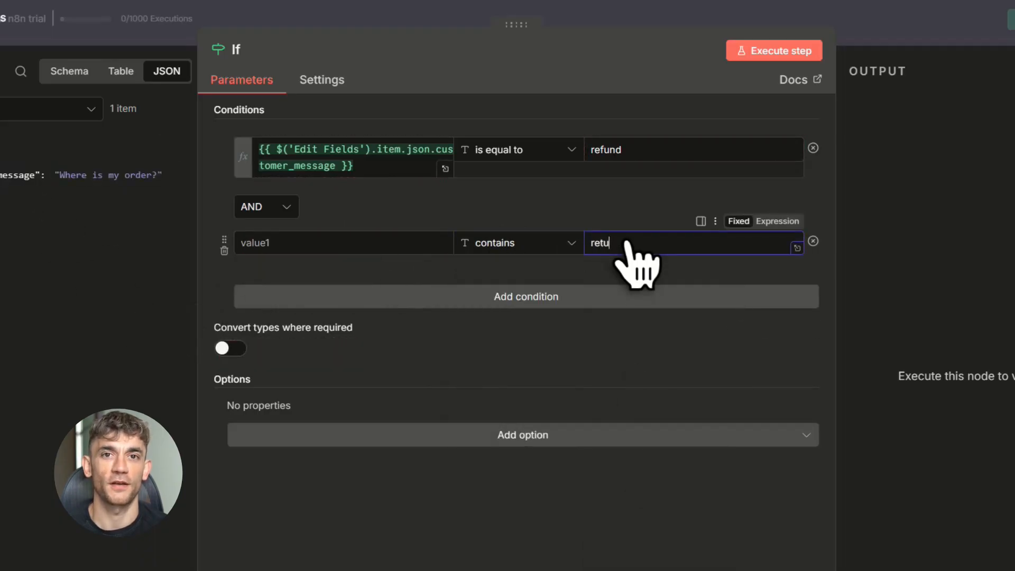
drag(119, 175, 303, 246)
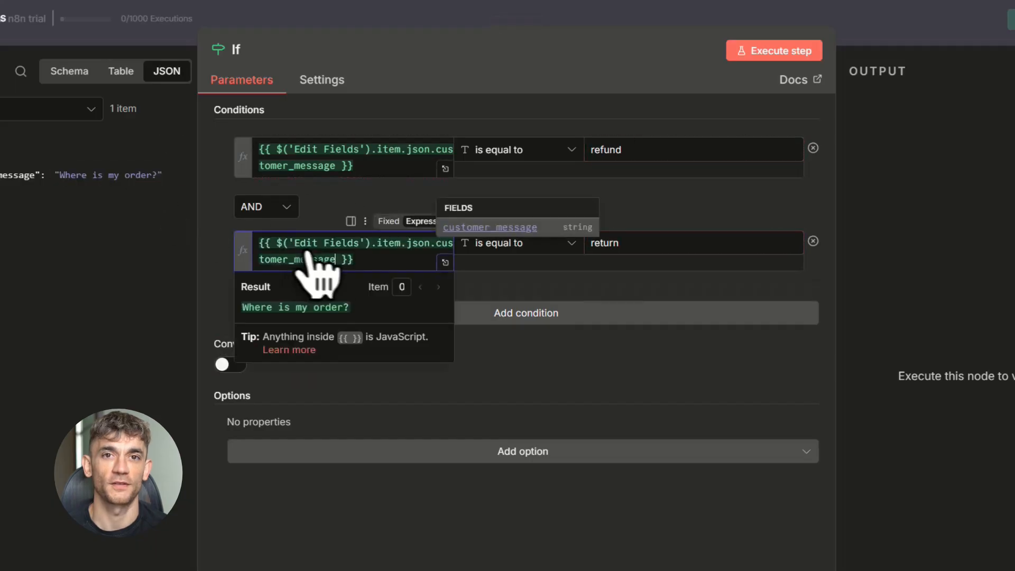
click(624, 271)
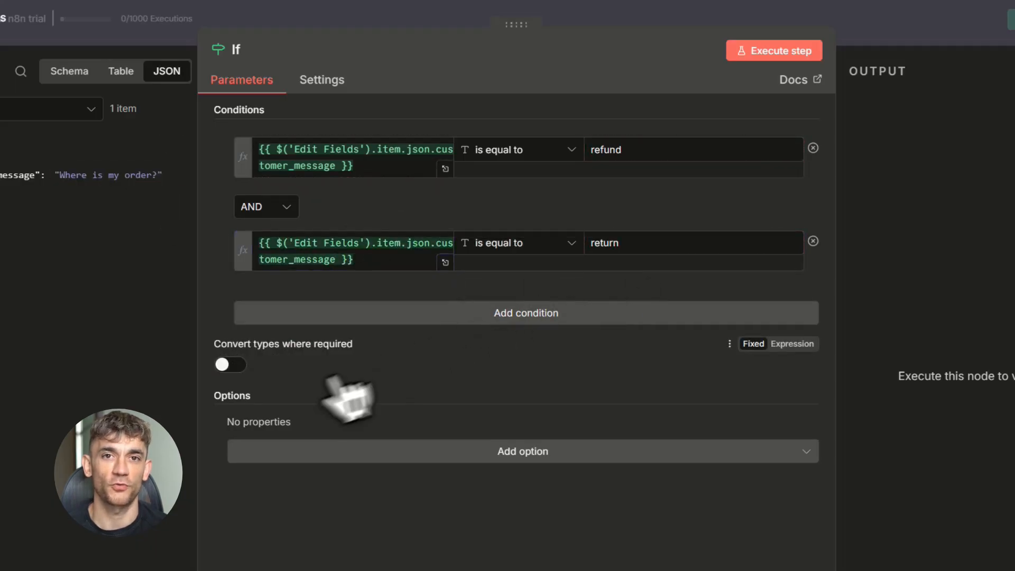
click(487, 453)
click(487, 453)
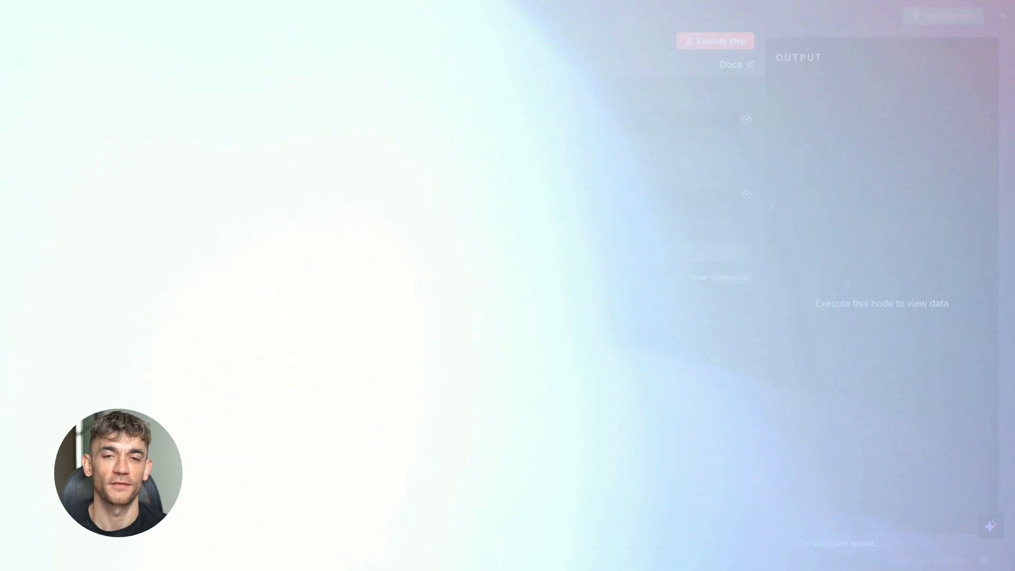
- Add a Gmail node with the Send a message action after the AI Agent
click(749, 228)
text(gm)
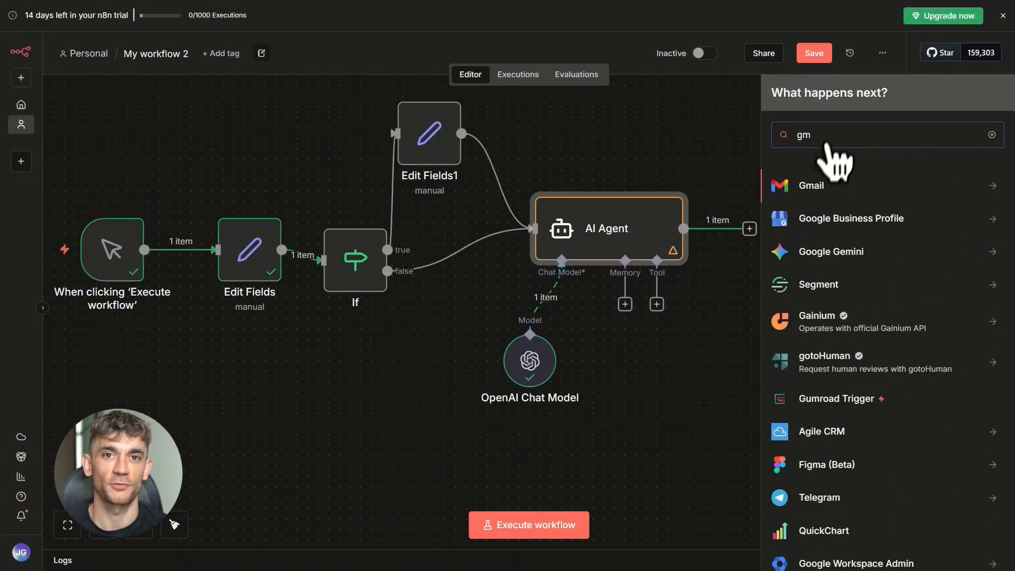
click(808, 191)
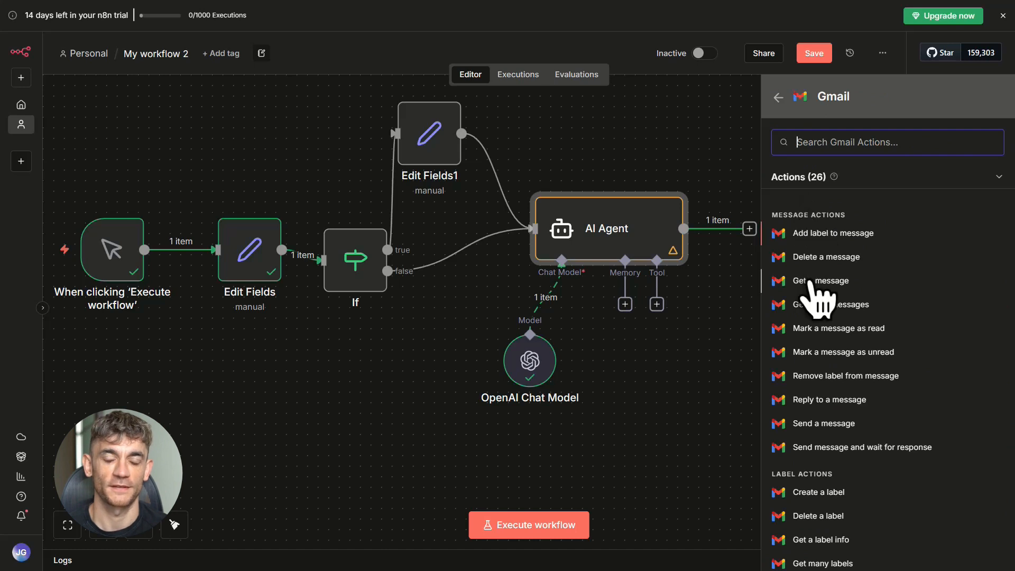
click(837, 431)
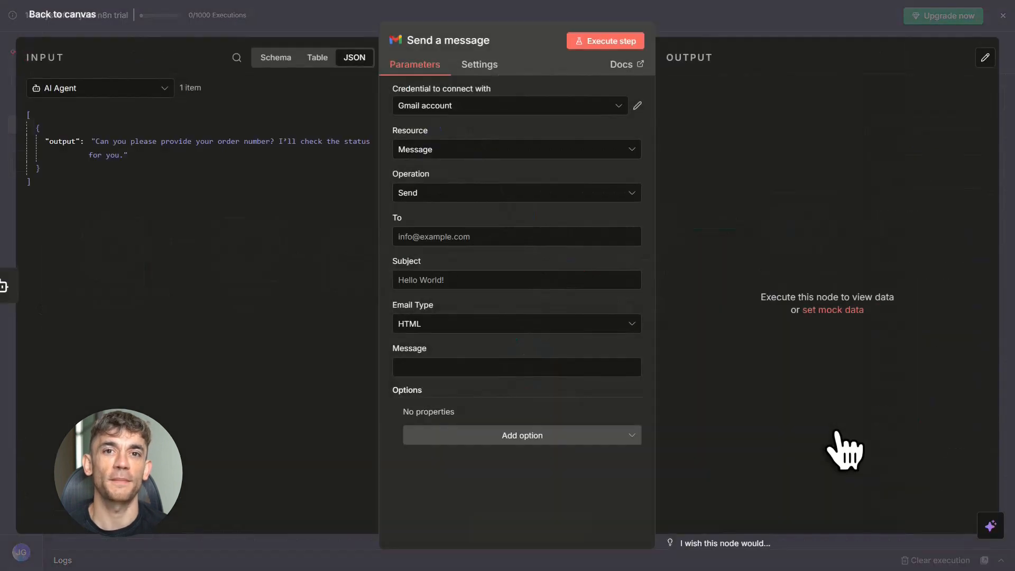
- Set the Send a message node to use the Gmail account credential and the Send operation, and return to the canvas
click(517, 106)
click(492, 141)
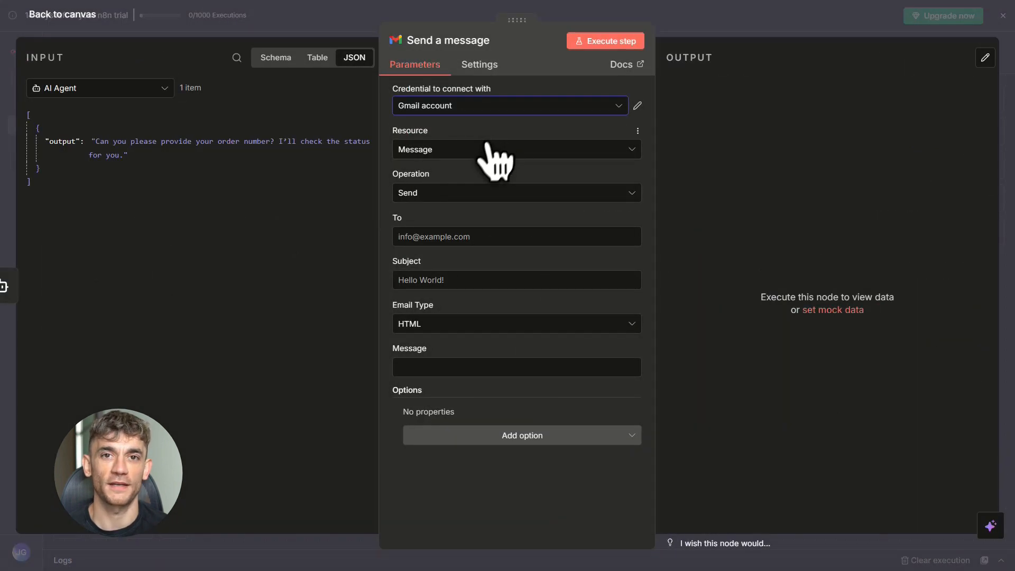
click(453, 197)
click(460, 197)
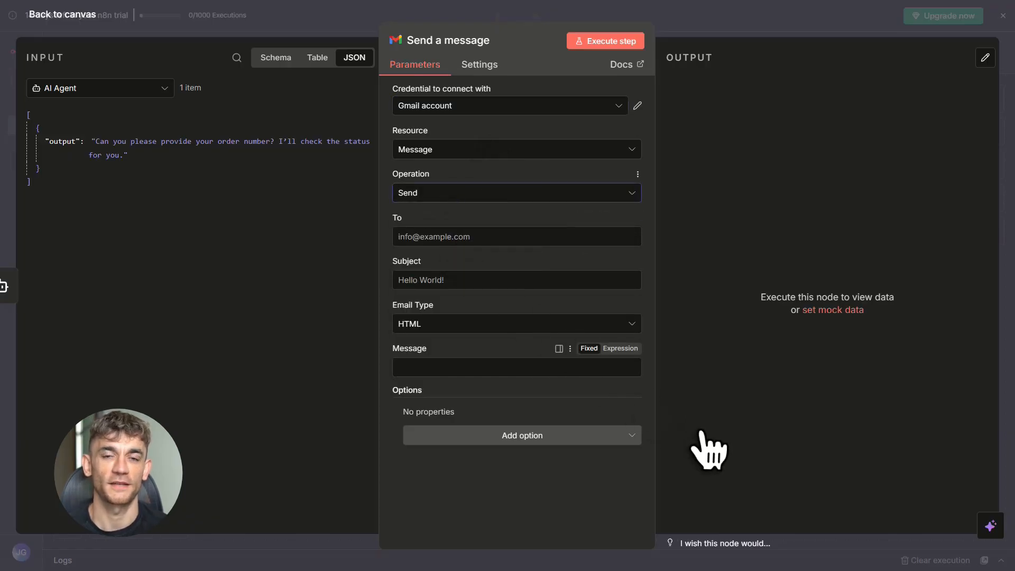
click(805, 38)
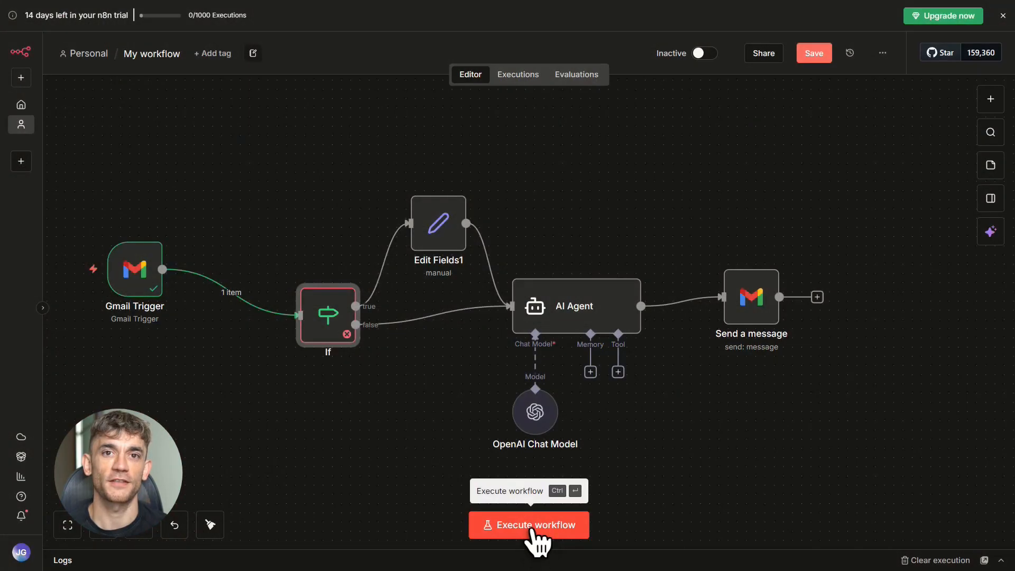
- Execute the Gmail-triggered workflow and open the automated reply to the Check Order Status email in Gmail
click(531, 527)
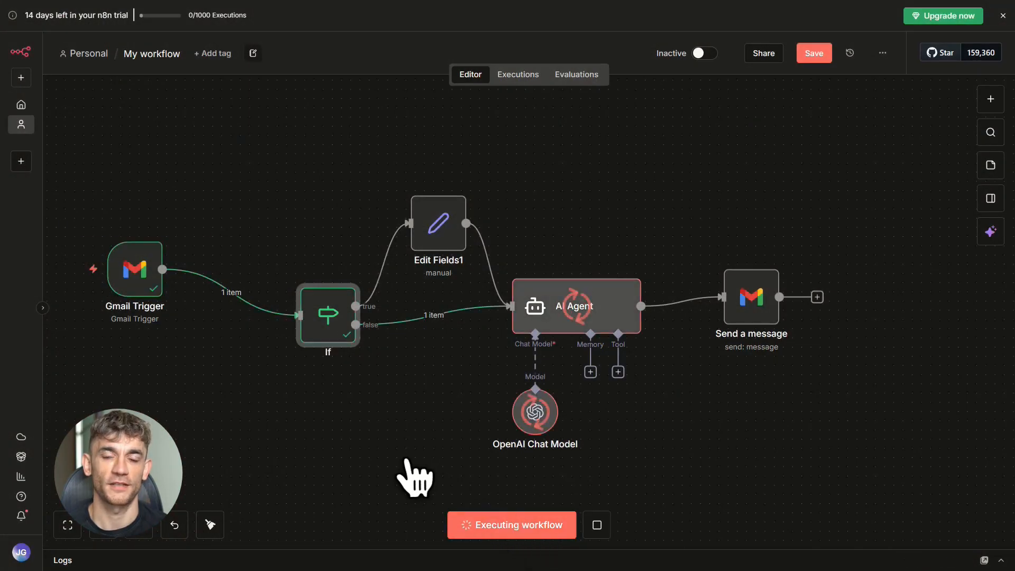
drag(819, 511, 867, 514)
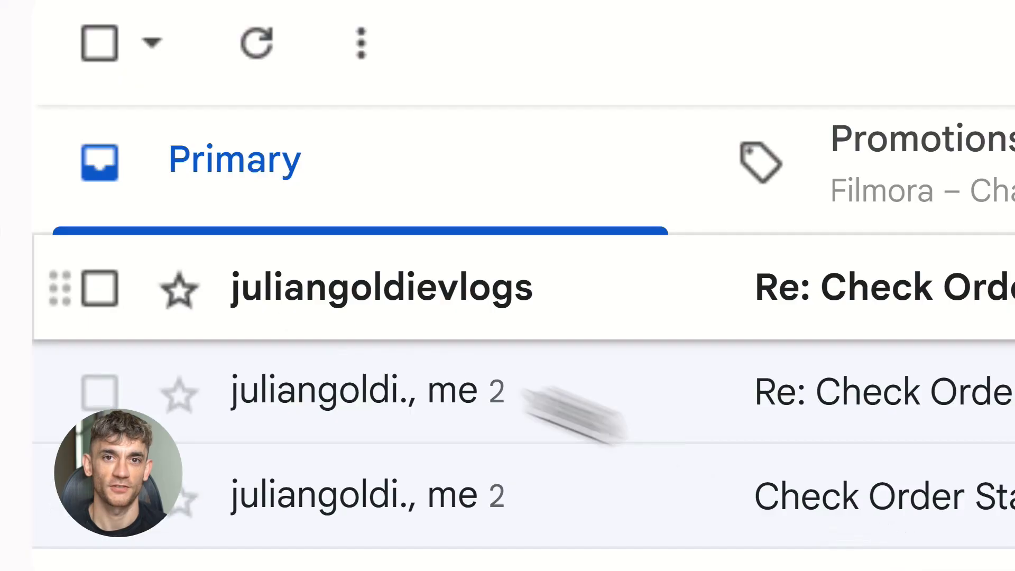
scroll(261, 306, down, 2)
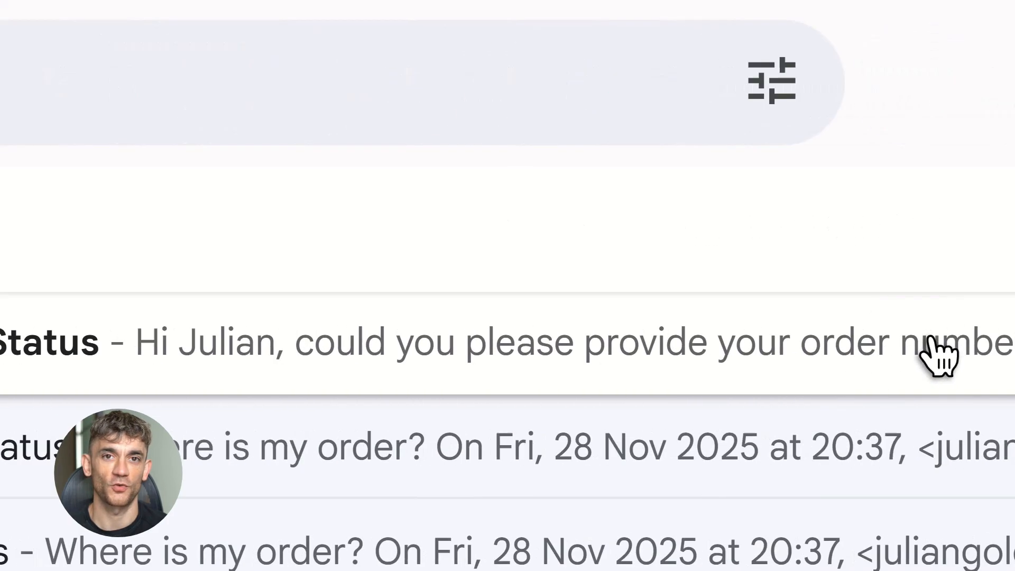
click(936, 357)
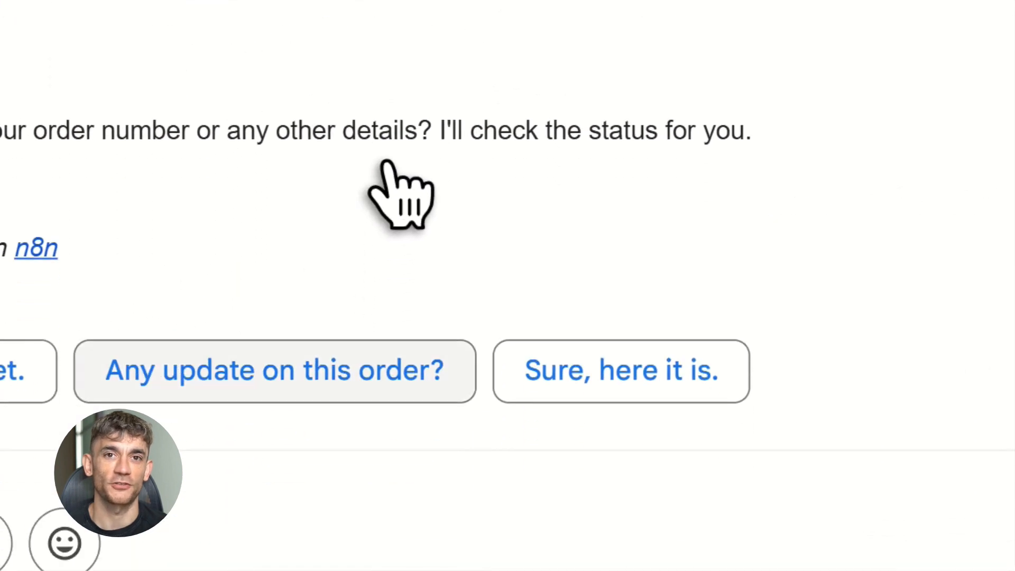
- Send the suggested answer "I have not received anything yet." to the automated email and execute the workflow again in n8n
click(124, 389)
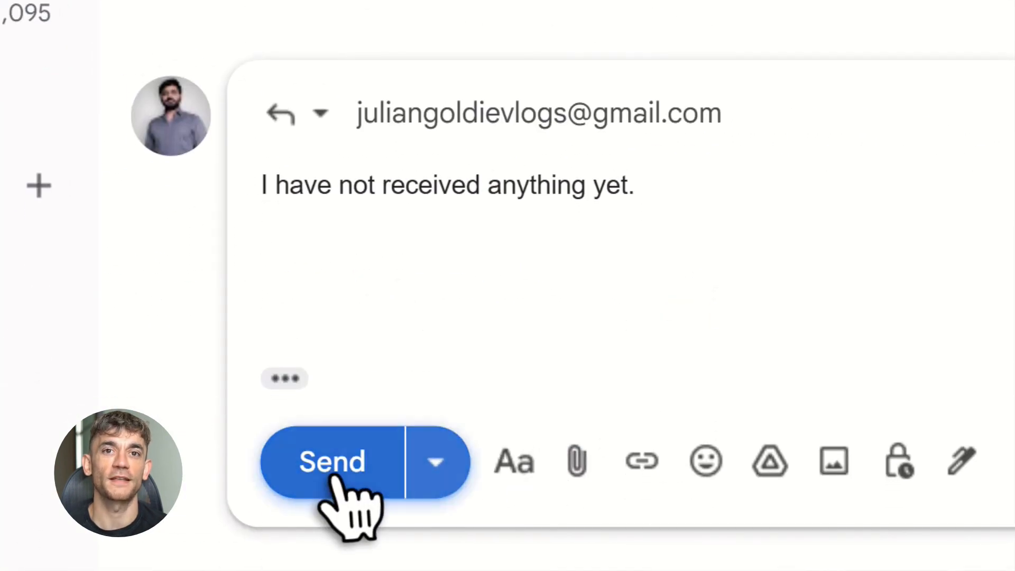
click(336, 476)
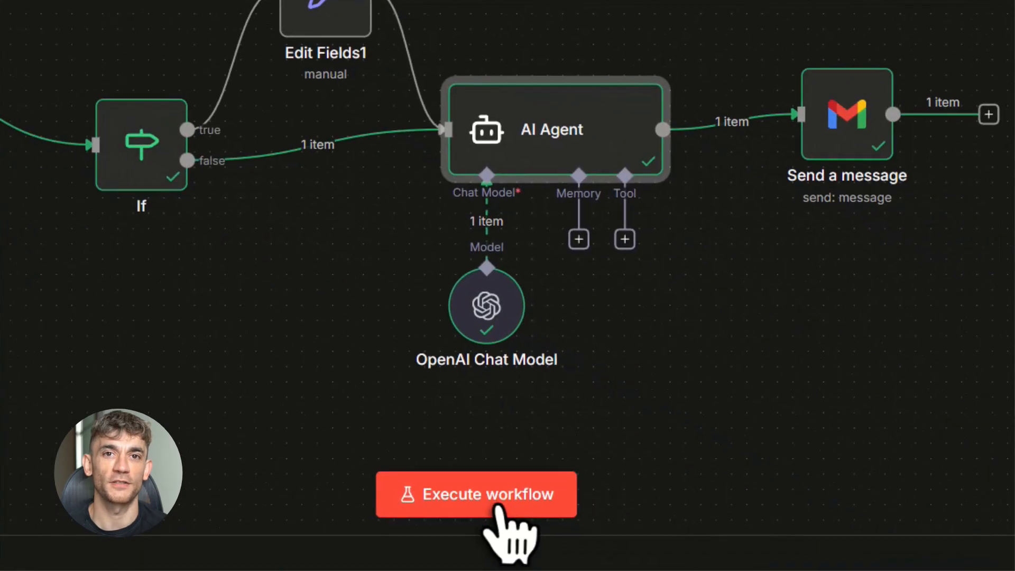
click(497, 502)
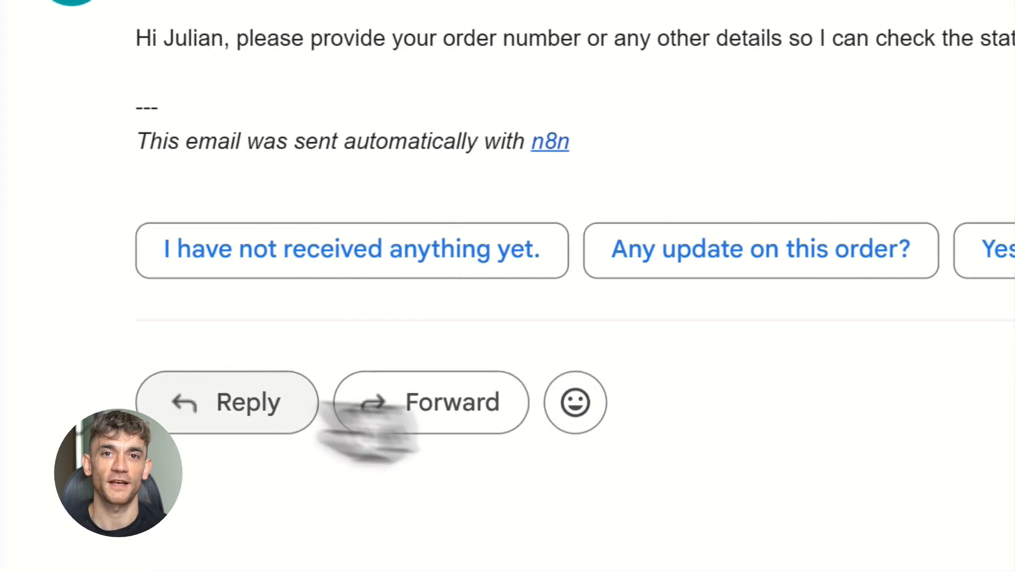
- Reply to the new automated email in Gmail with "I need a refund." and send it
click(238, 402)
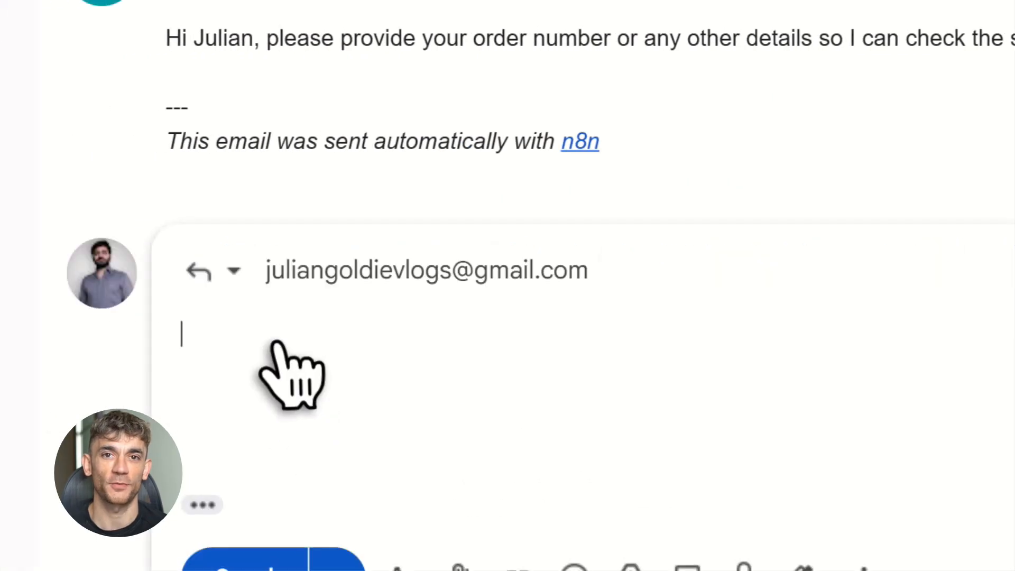
text(I need a ref)
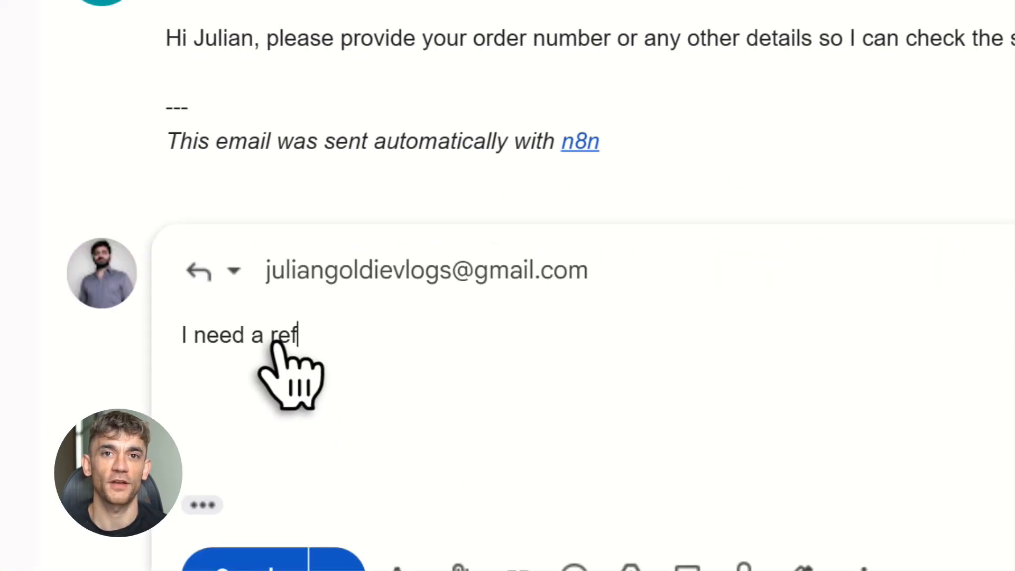
text(und.)
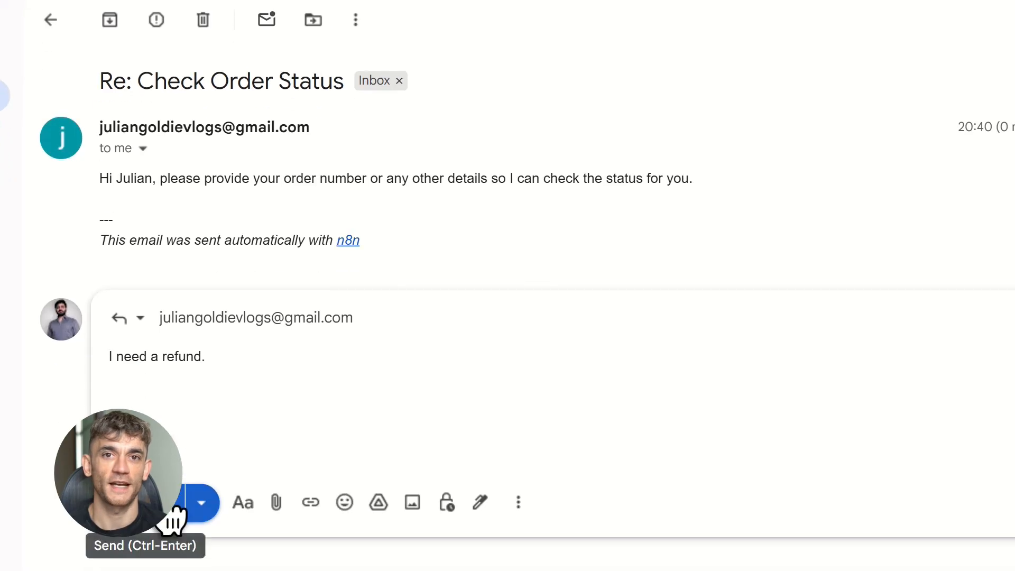
drag(109, 357, 193, 358)
click(222, 361)
click(148, 524)
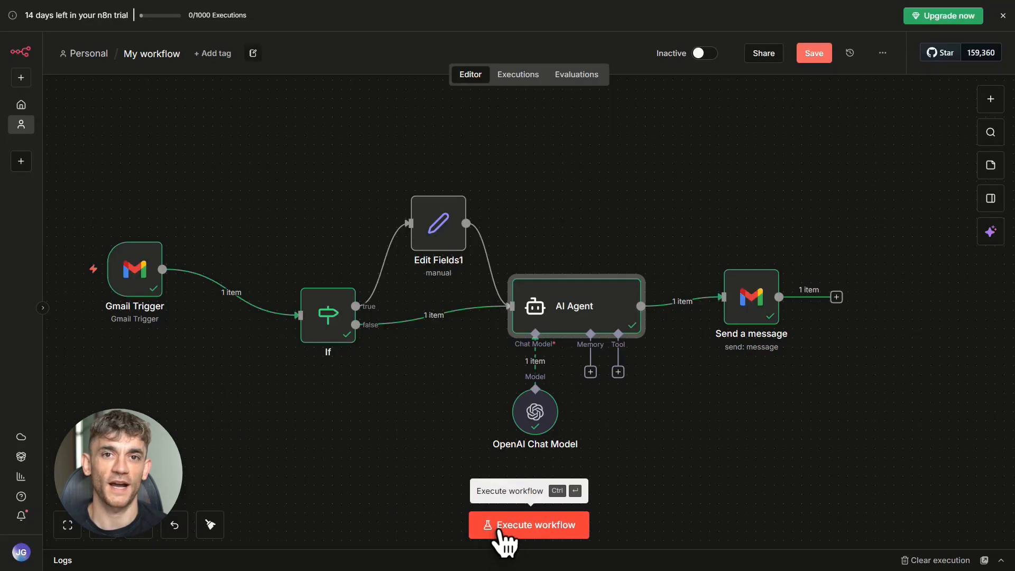
- Execute the Gmail-triggered workflow to process the refund reply
click(497, 529)
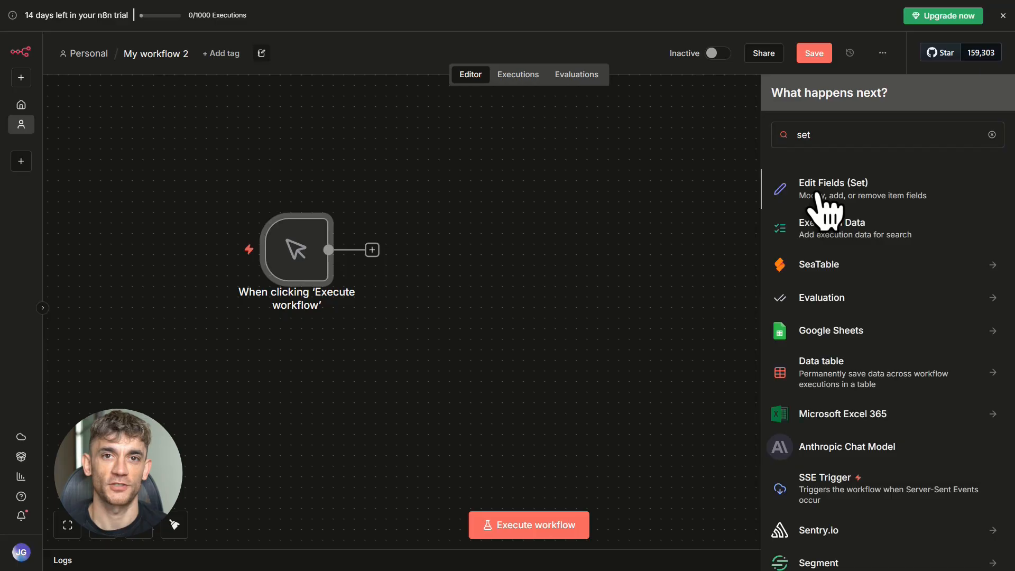
- Add an Edit Fields node with a string field customer_message set to "Where is my order?" and return to the canvas
click(823, 199)
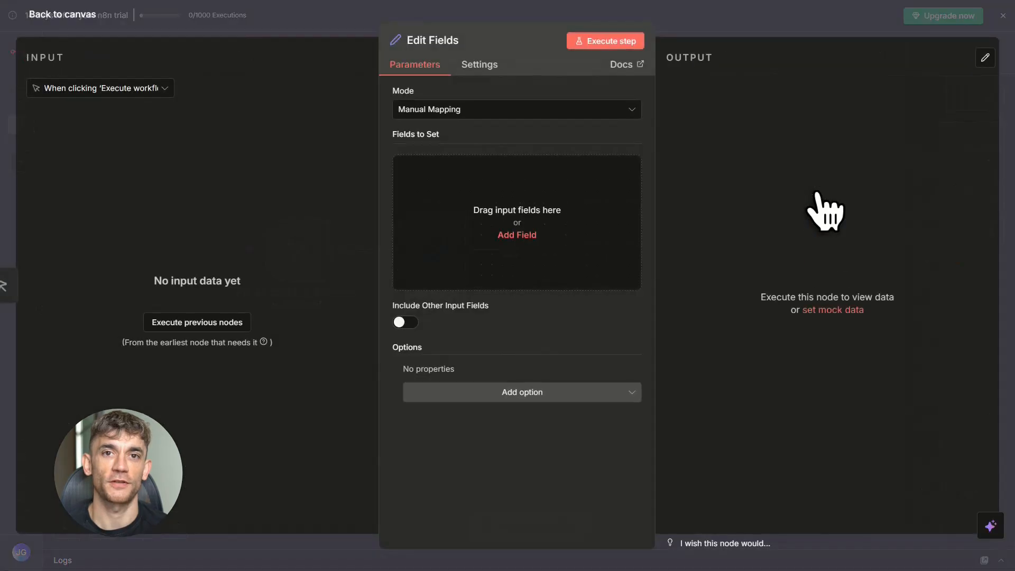
click(519, 233)
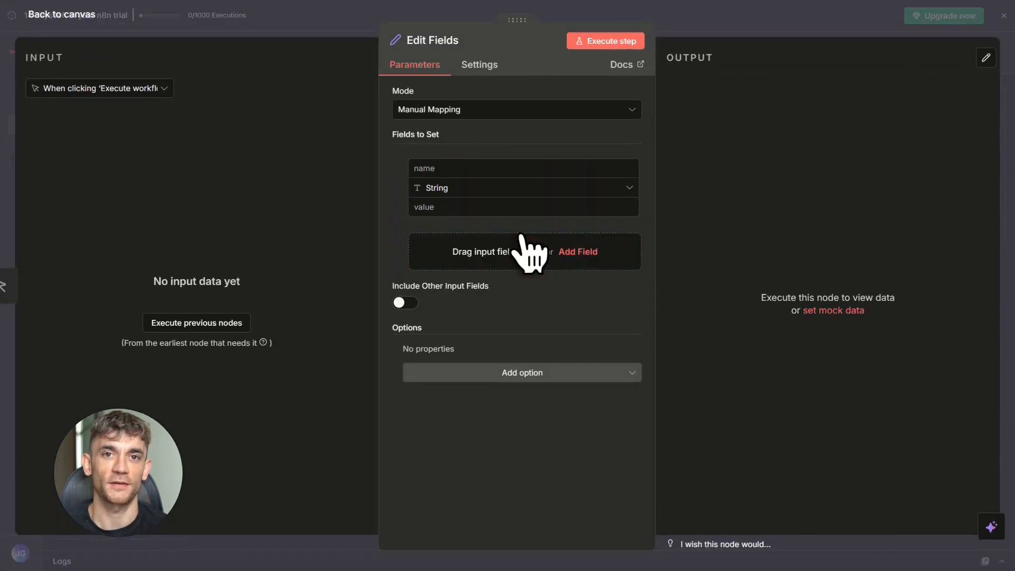
click(488, 174)
text(customer_message)
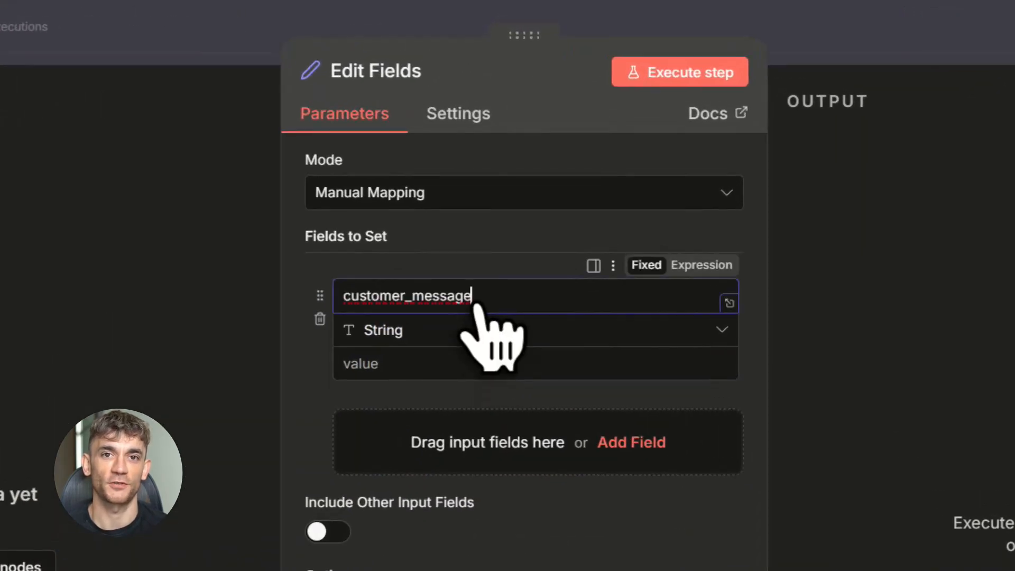
drag(345, 304, 486, 304)
click(486, 303)
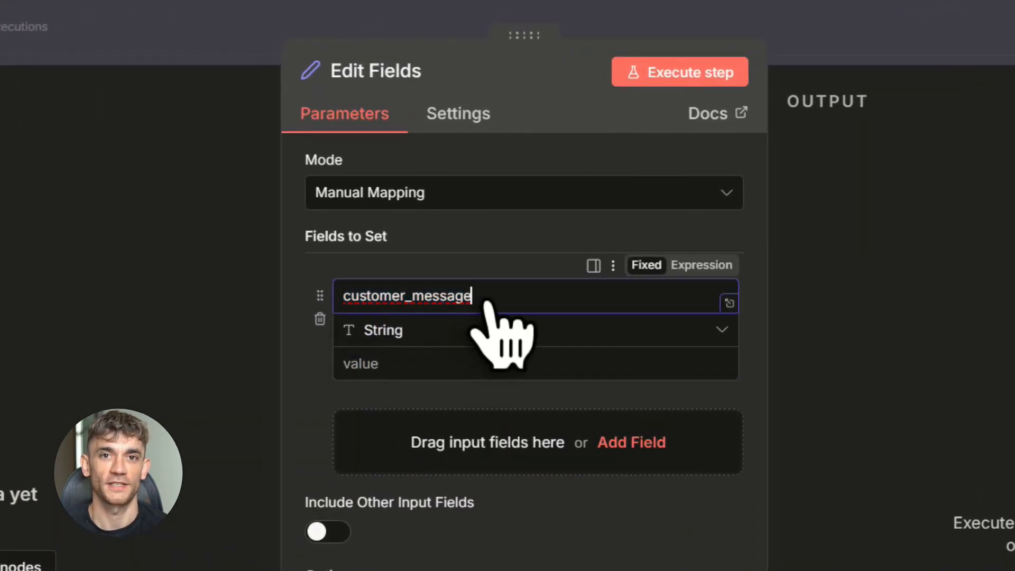
click(410, 366)
text(Where is my order?)
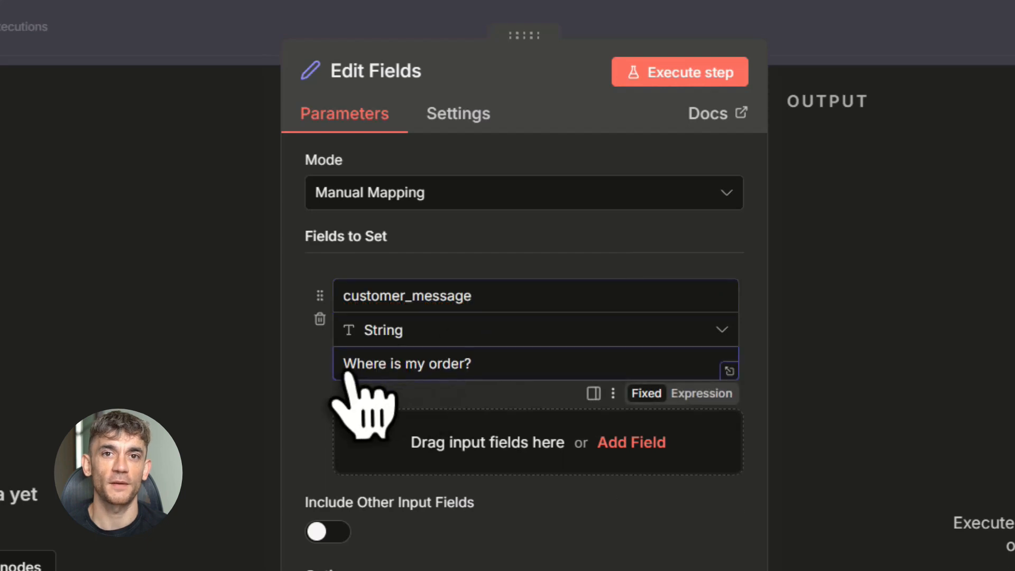
drag(345, 369, 482, 371)
click(482, 366)
click(900, 231)
click(791, 31)
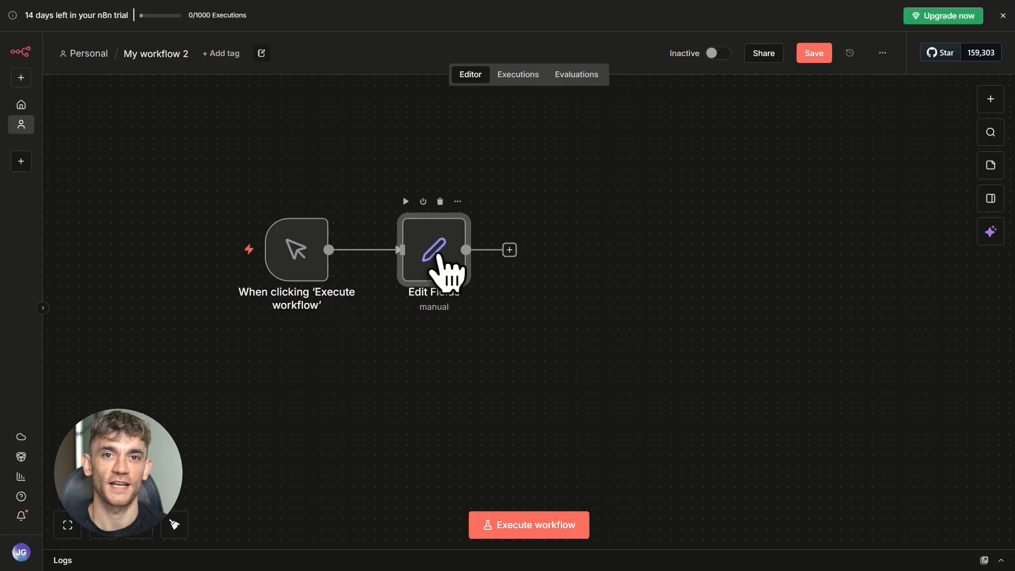
- Add an AI Agent node after Edit Fields, using Edit Fields as its input, and position it on the canvas
click(509, 250)
click(802, 196)
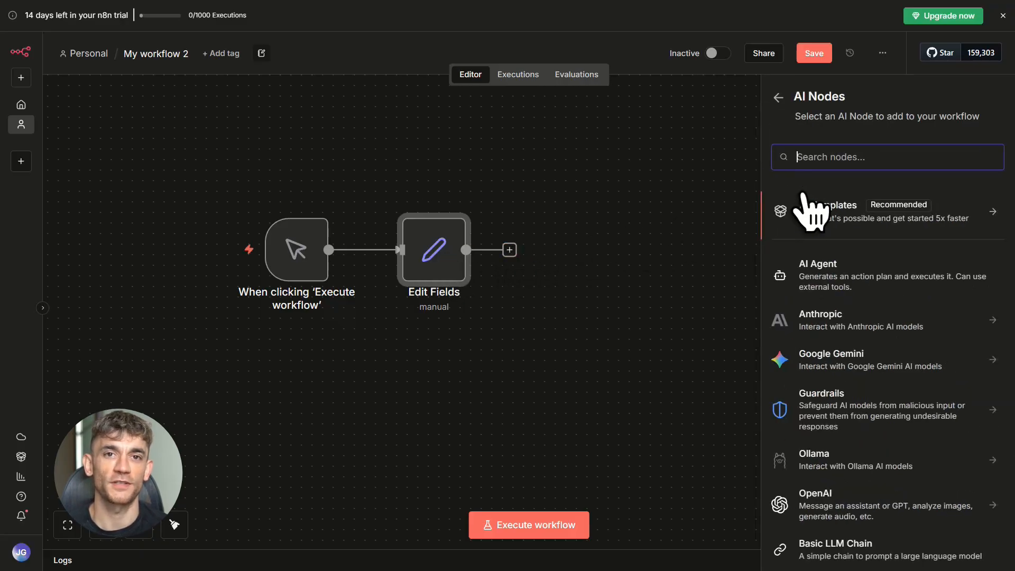
click(811, 296)
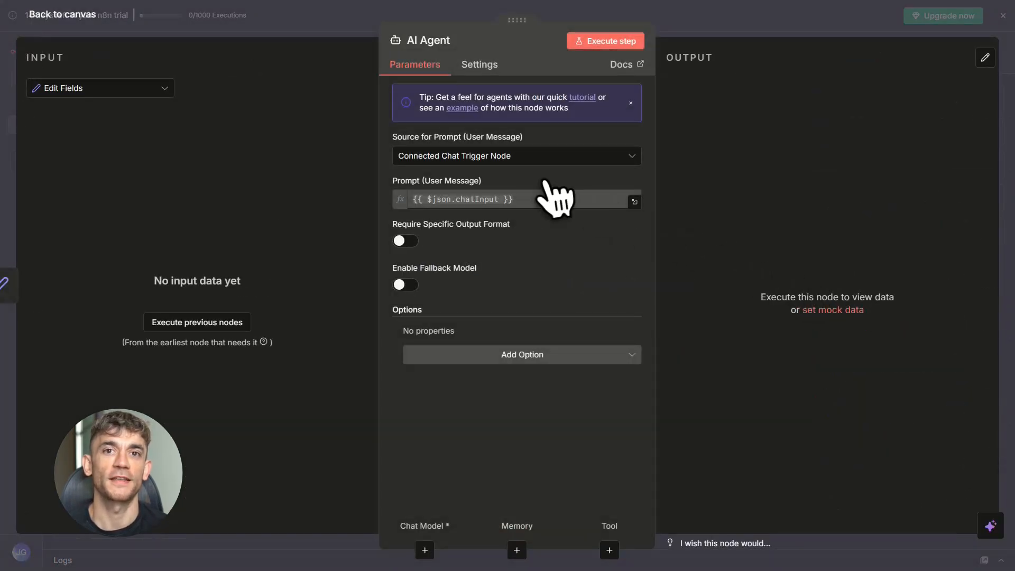
click(158, 89)
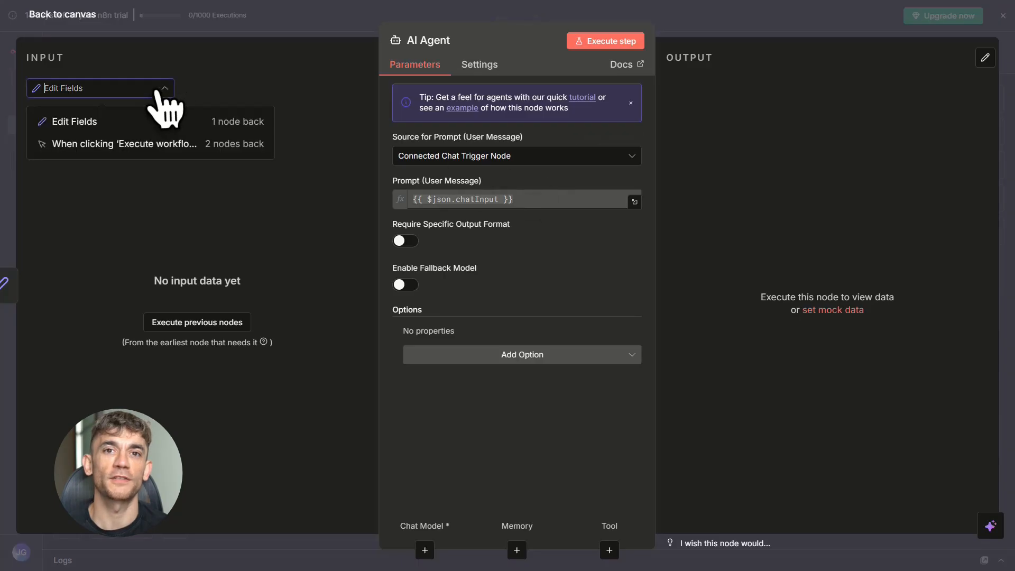
click(125, 129)
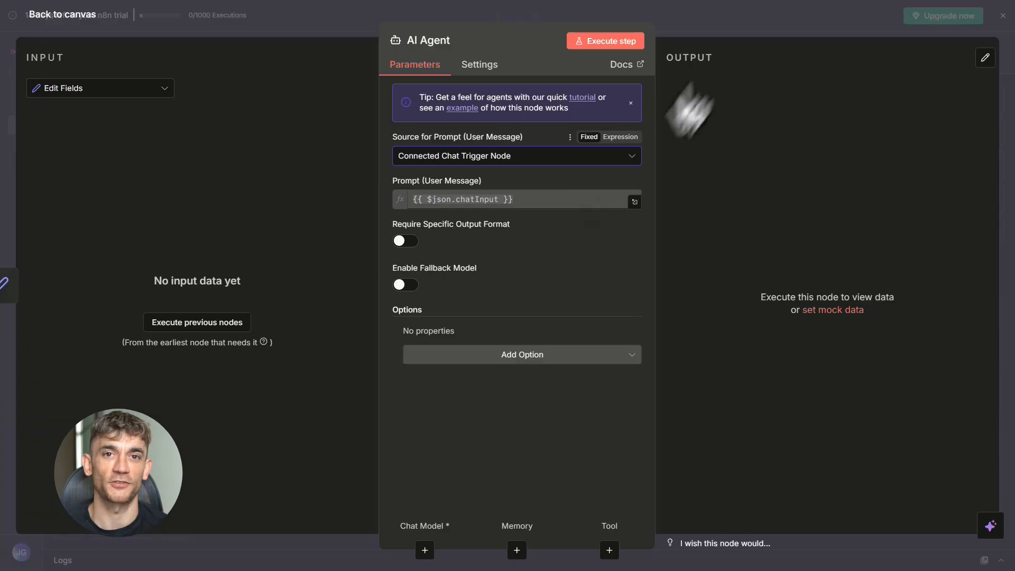
click(733, 28)
drag(592, 269, 635, 248)
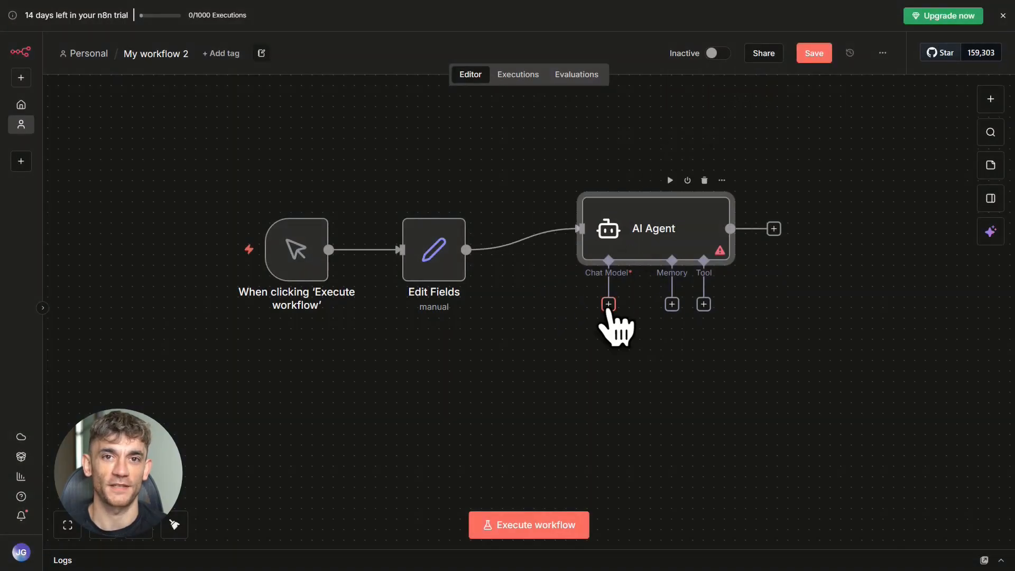
- Attach an OpenAI Chat Model using the OpenAi account credential and gpt-4.1-mini to the AI Agent, and return to the canvas
click(609, 305)
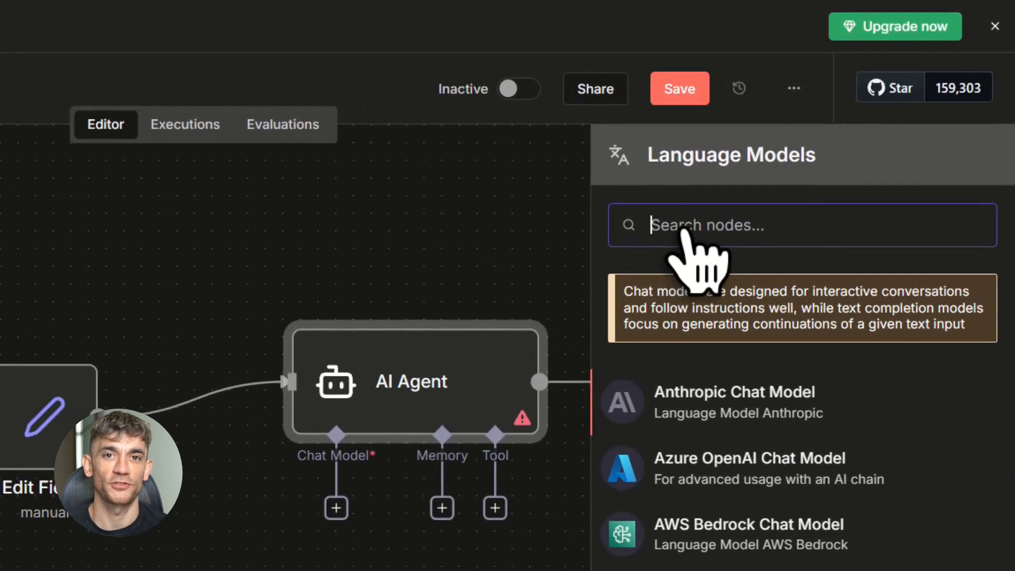
text(op)
click(661, 376)
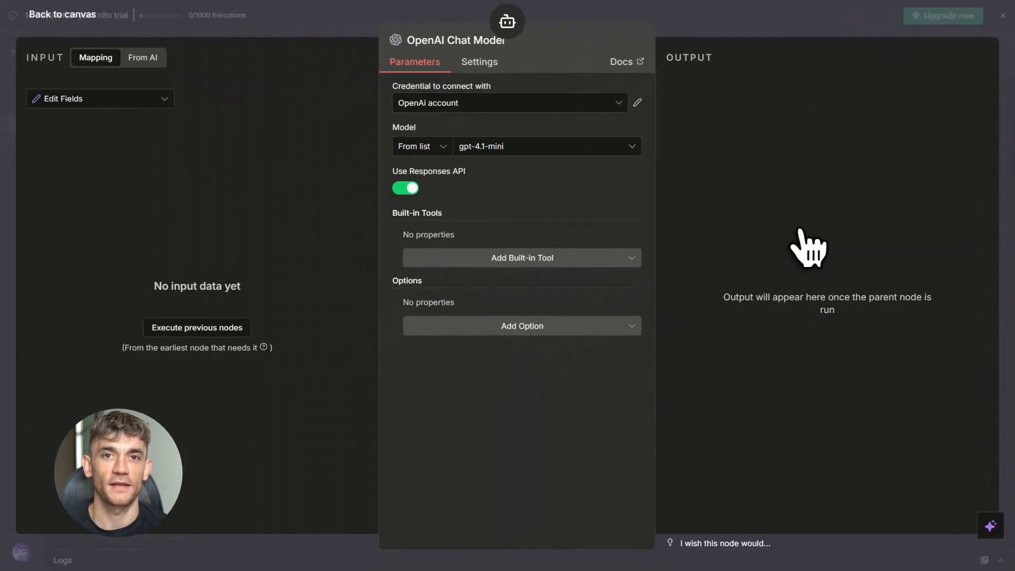
click(544, 105)
click(460, 138)
click(499, 150)
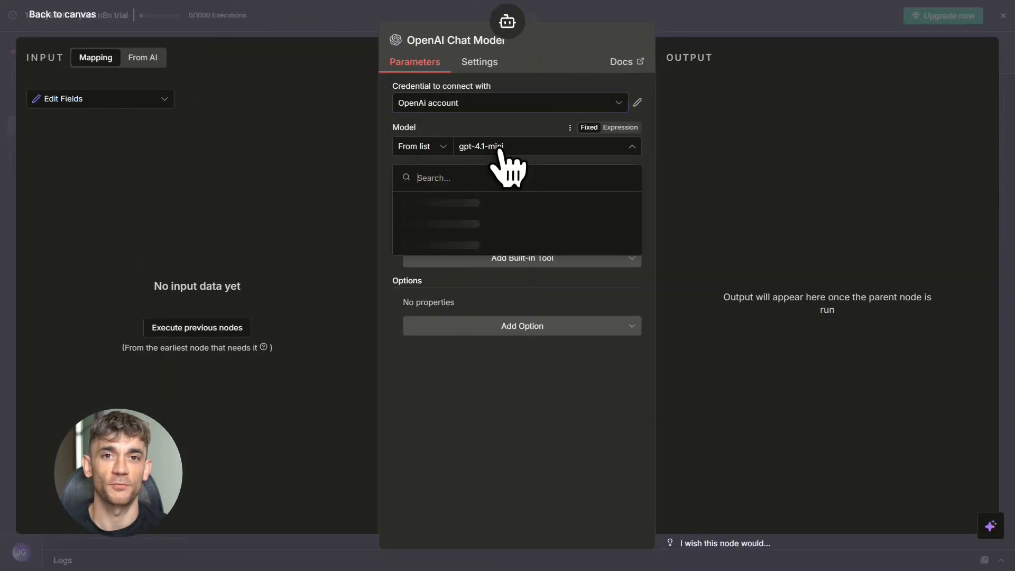
click(423, 204)
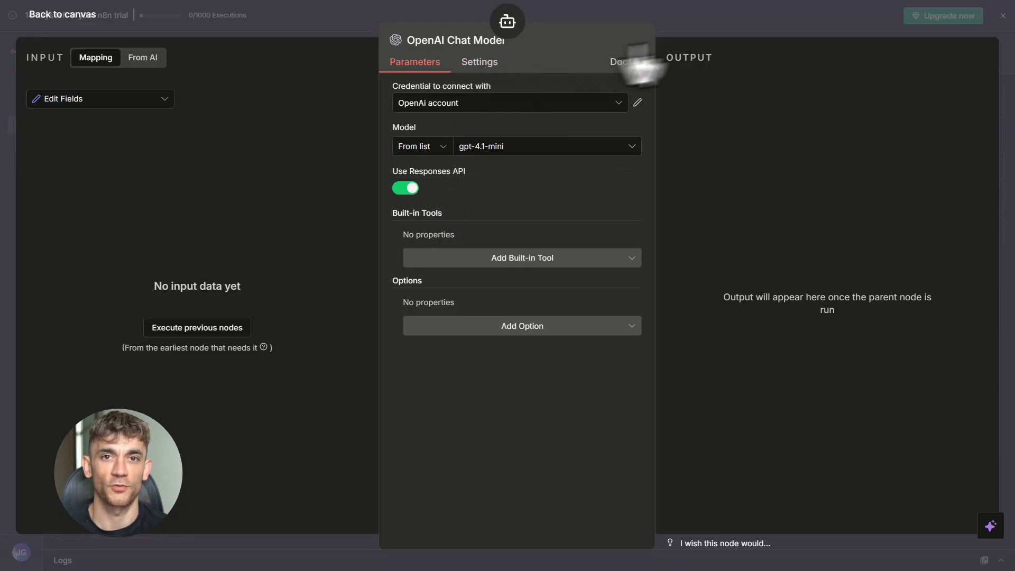
click(797, 32)
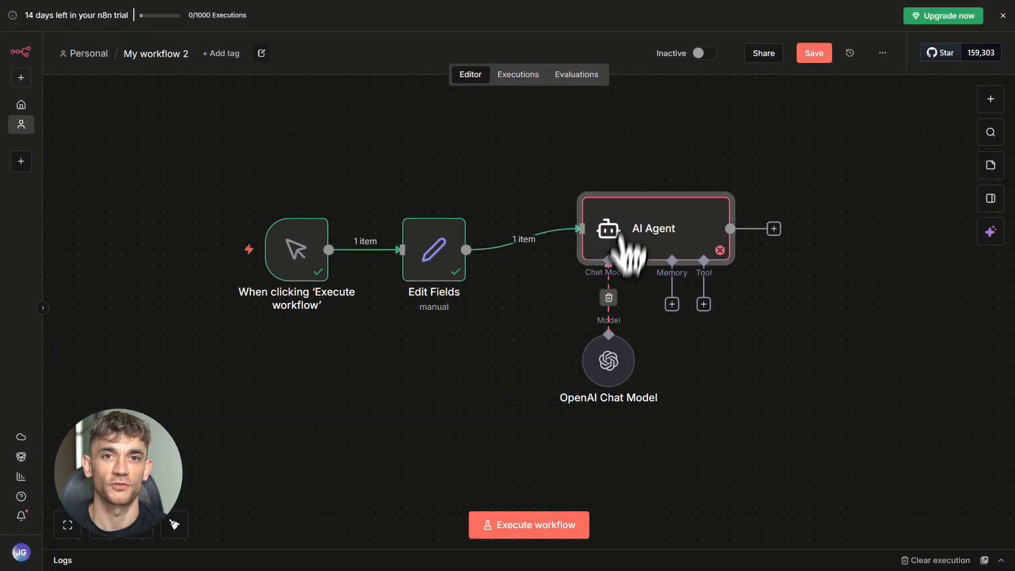
- Set the AI Agent's prompt source to Define below and paste the prompt starting "You are a friendly customer support agent for our brand."
double_click(616, 228)
click(529, 155)
click(478, 291)
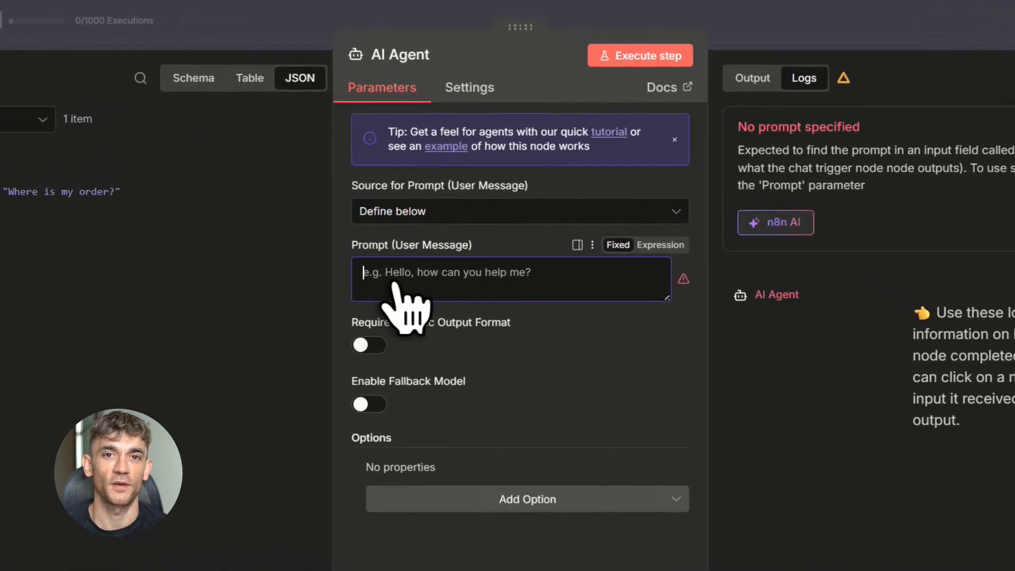
text(You are a friendly customer support agent for our brand. Answer in short, clear sentences. If you don't know an answer, ask the customer for more details or suggest contacting human support.)
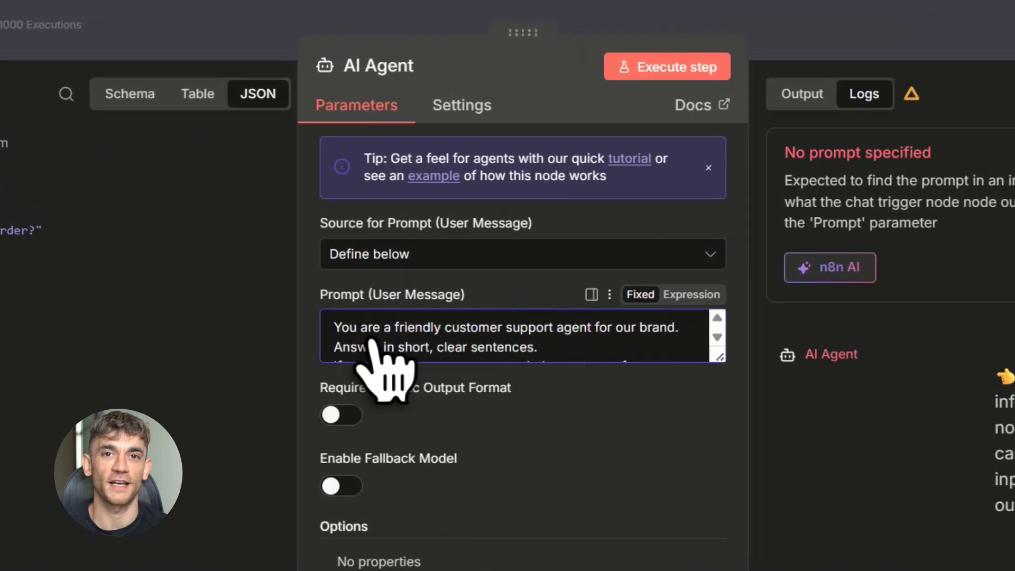
drag(339, 328, 624, 344)
click(624, 339)
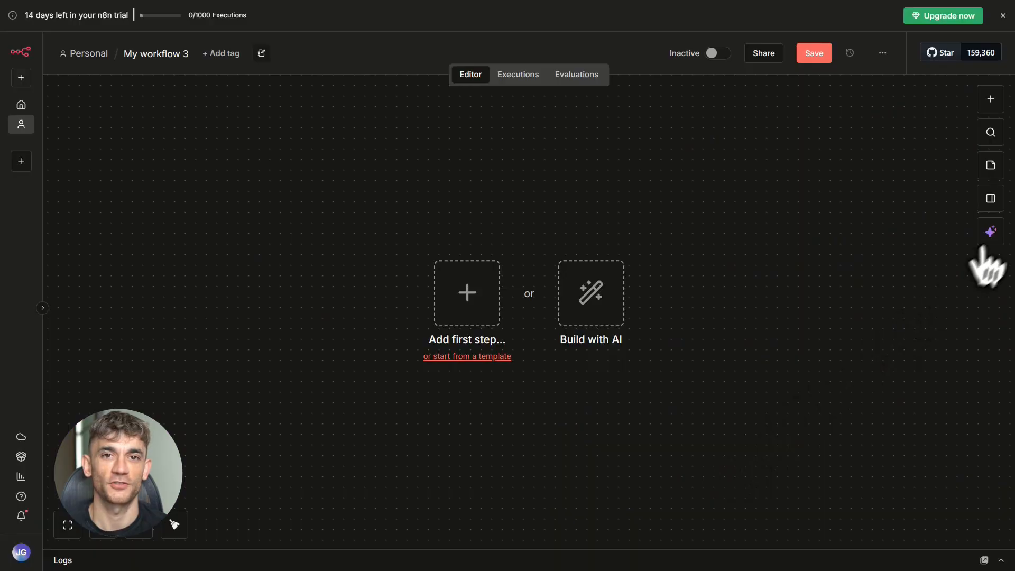
- Open the n8n AI builder in My workflow 3 and paste the prompt for a customer support AI agent workflow triggered via webhook
click(988, 242)
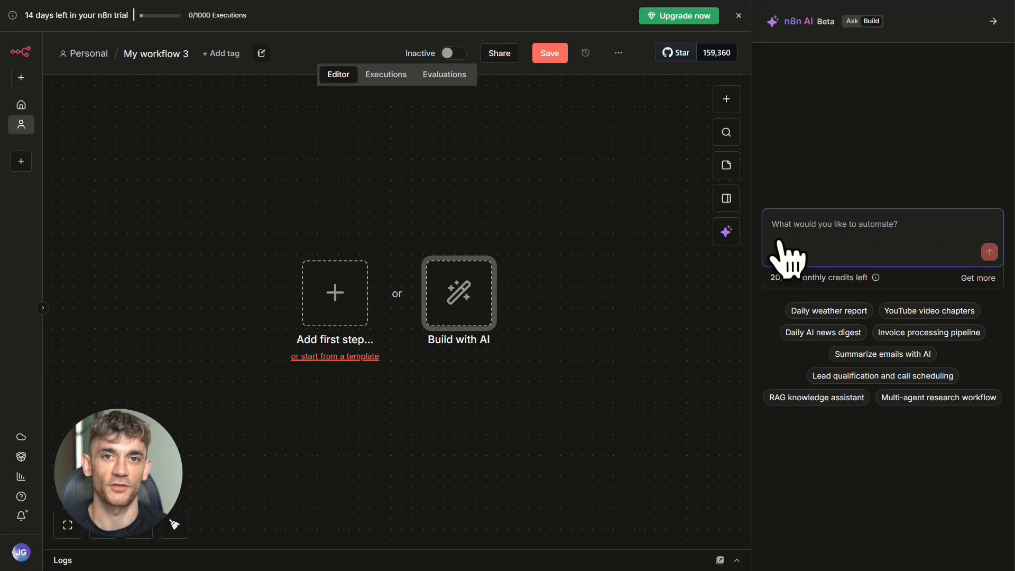
text(Create an n8n workflow that acts as a customer support AI agent. It should receive a customer message via webhook, send the message to an AI agent configured as a friendly support rep for an e-commerce store, use short clear answers, and if the message mentions refund, order status, or shipping, the agent should give specific helpful answers. Send the final reply back to the customer via email.)
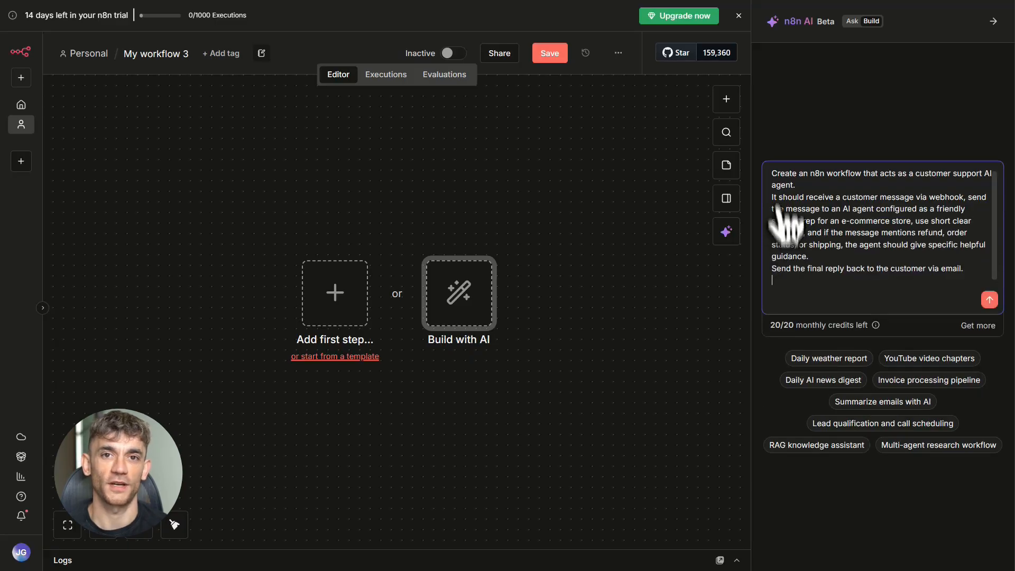
drag(773, 177, 960, 180)
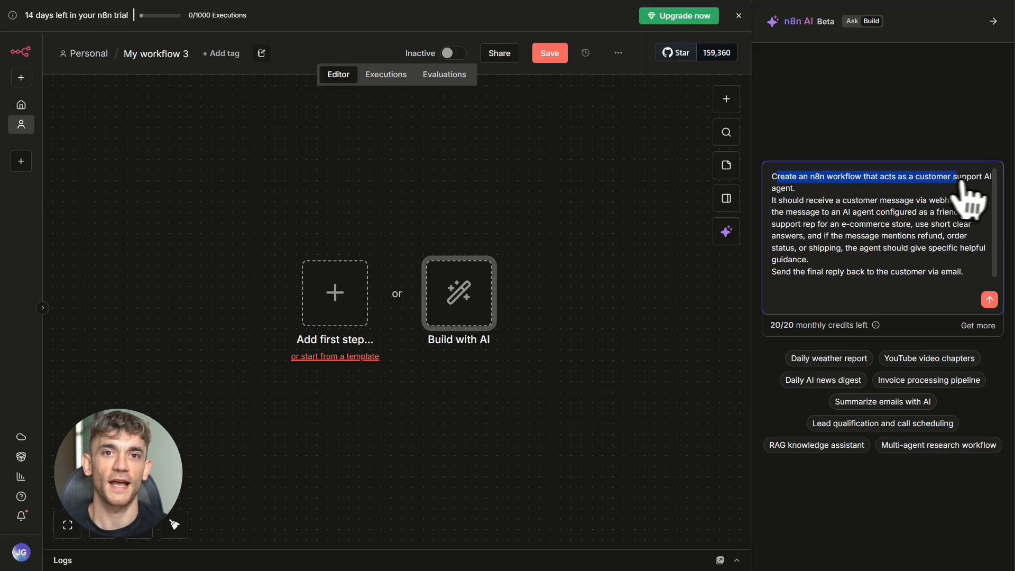
drag(805, 191, 802, 191)
key(ctrl+z)
click(786, 190)
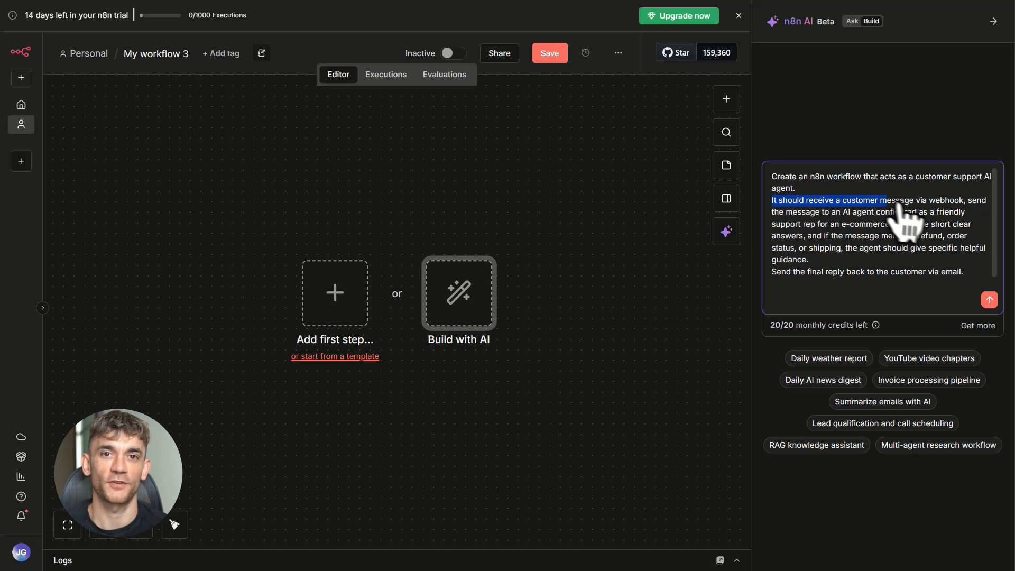
- Replace "webhook" with "email" in the AI builder prompt and submit it to generate the workflow
click(934, 204)
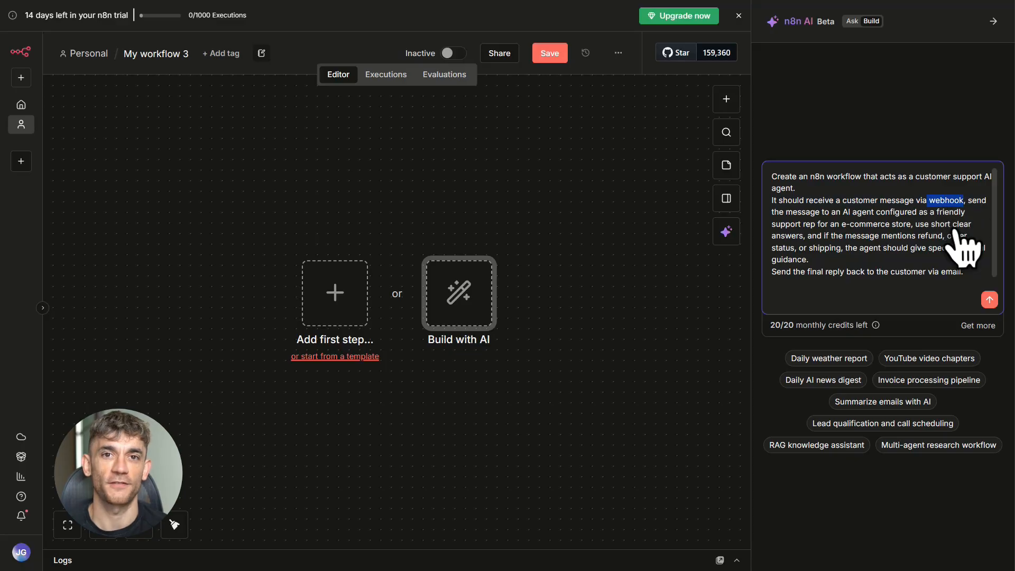
text(email)
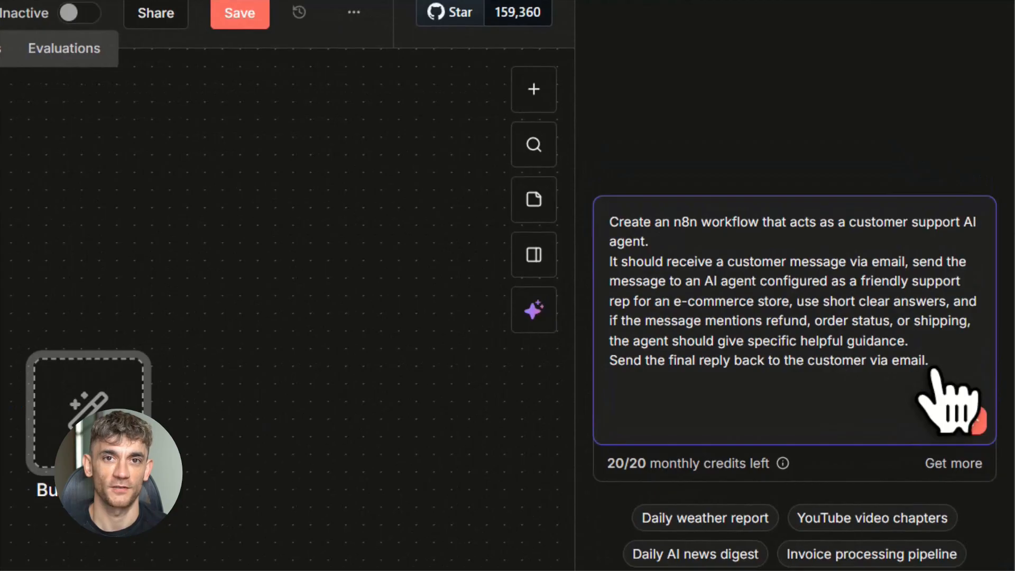
click(975, 421)
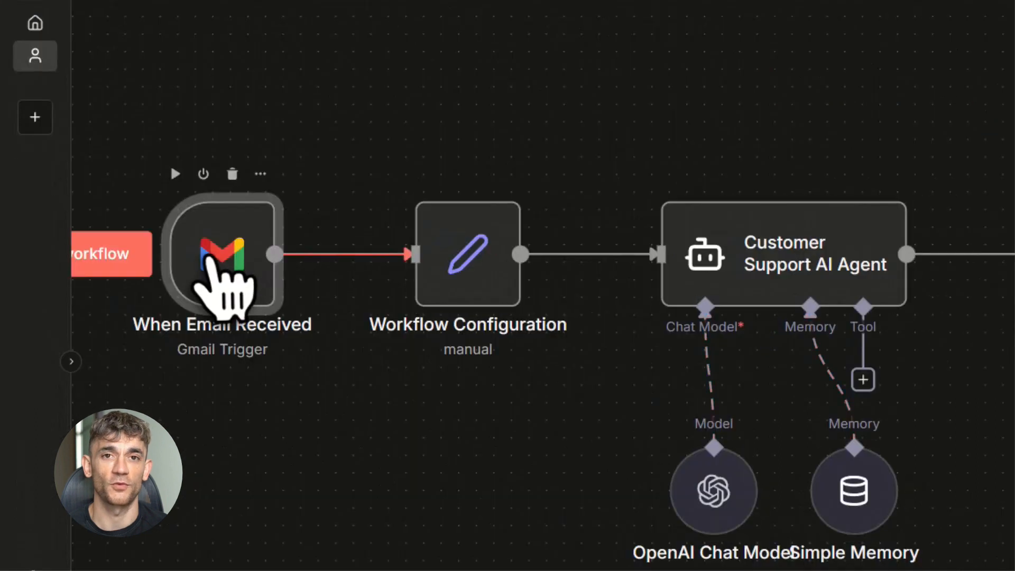
- Configure the When Email Received trigger with the Gmail account credential, the Every X poll mode and the Message Received event
double_click(133, 243)
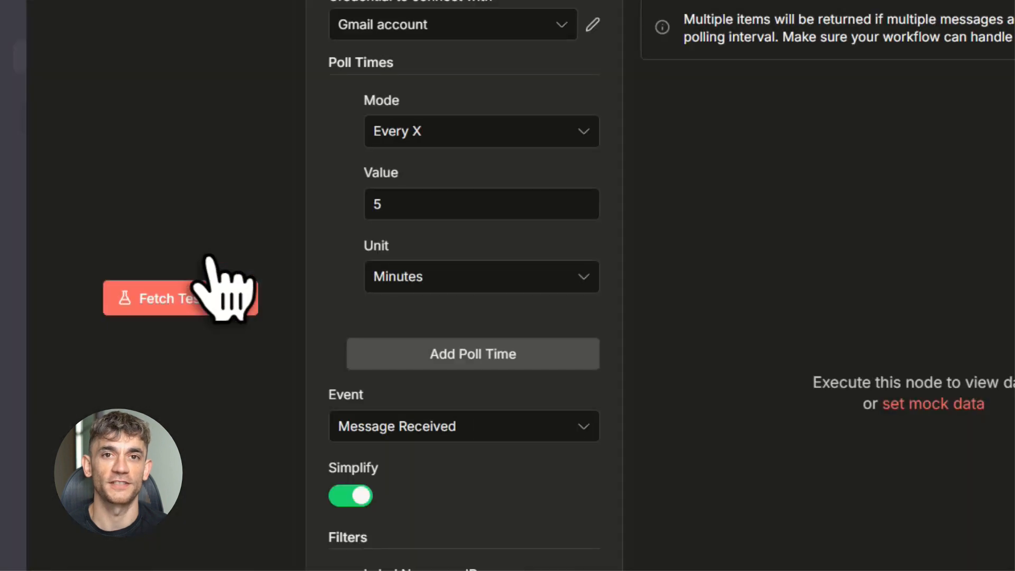
click(475, 31)
click(447, 91)
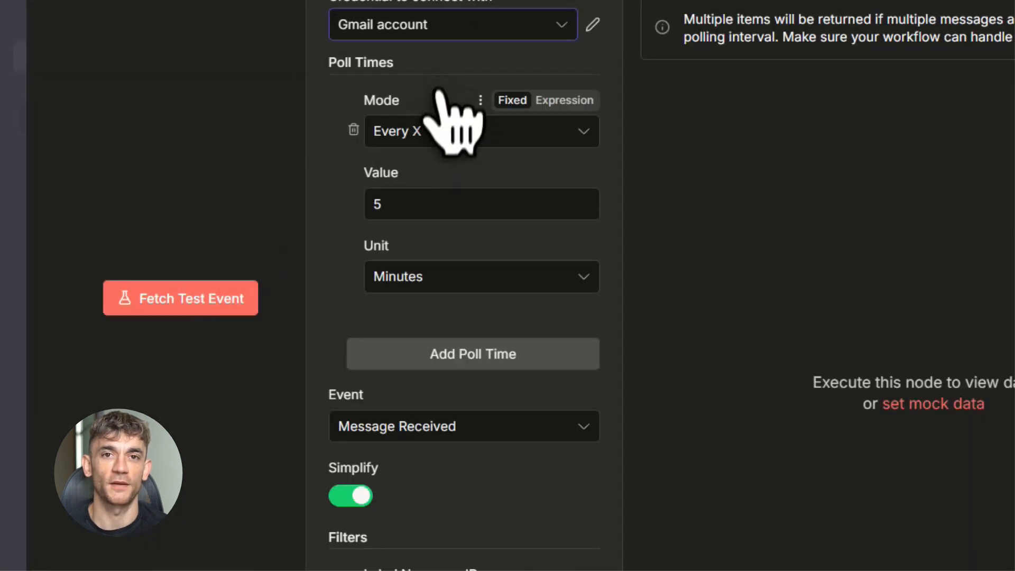
click(554, 138)
click(554, 138)
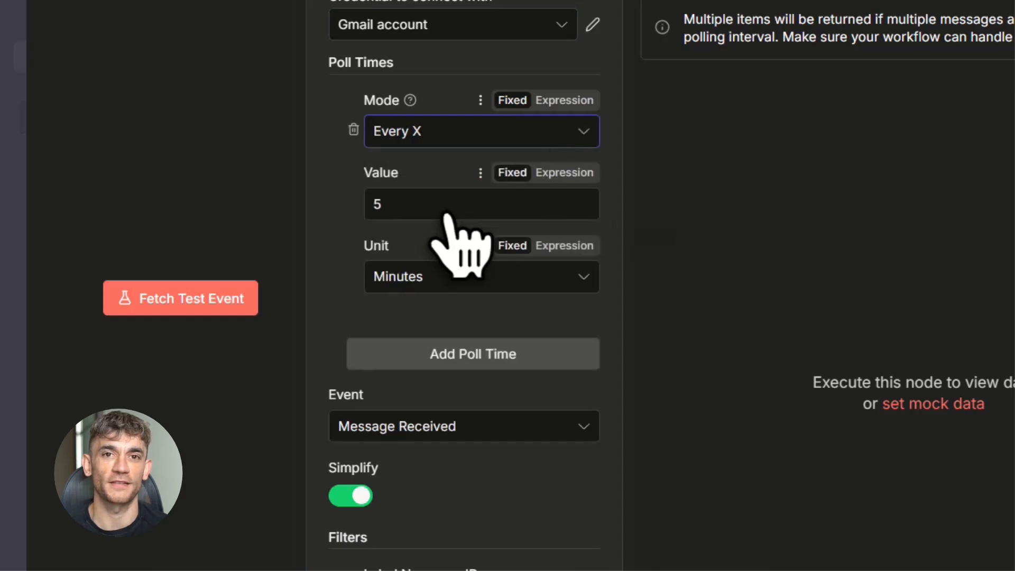
click(479, 437)
click(479, 437)
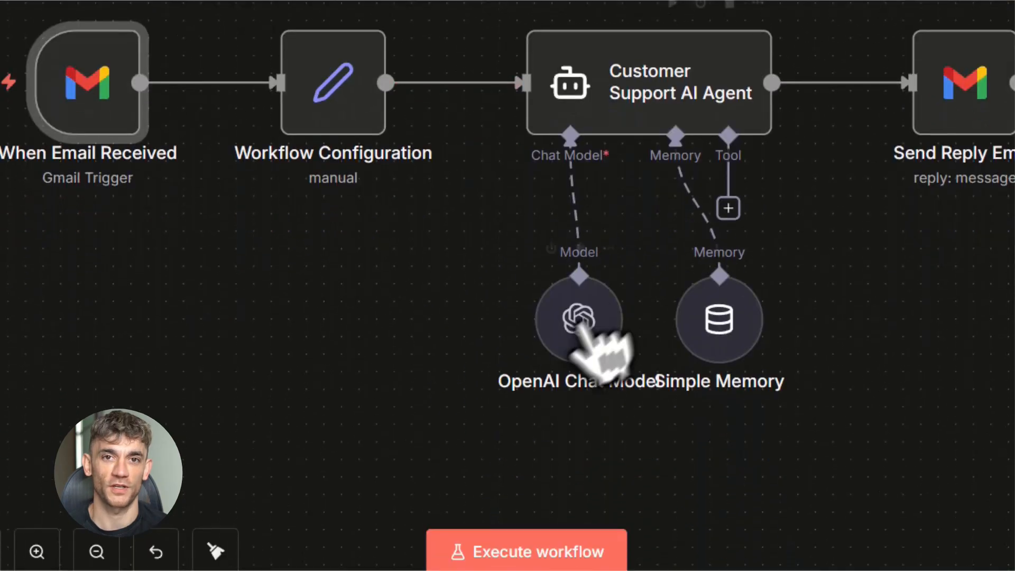
- Set the generated OpenAI Chat Model to the OpenAi account credential and gpt-4.1-mini, and return to the canvas
double_click(578, 325)
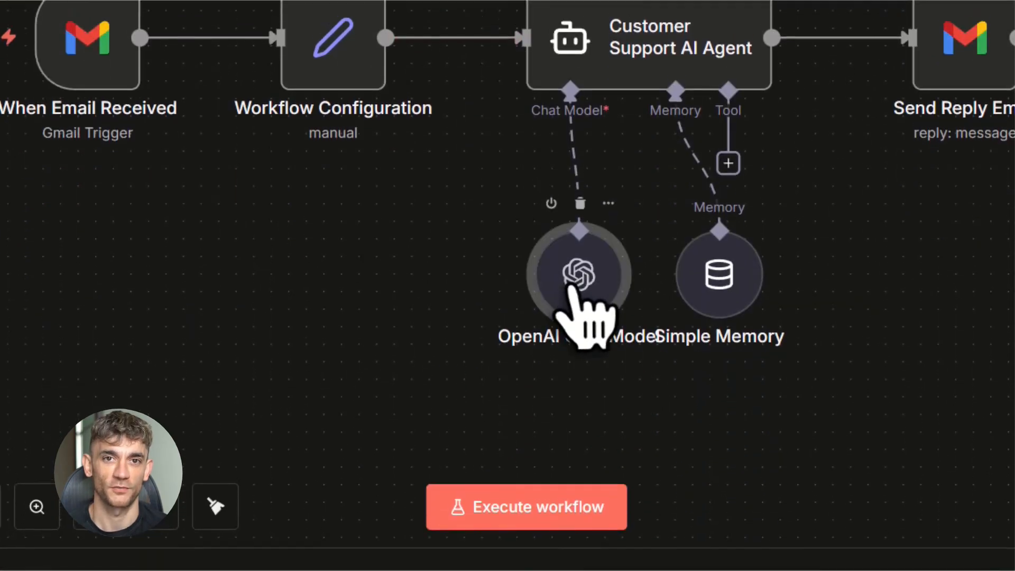
click(461, 163)
click(453, 215)
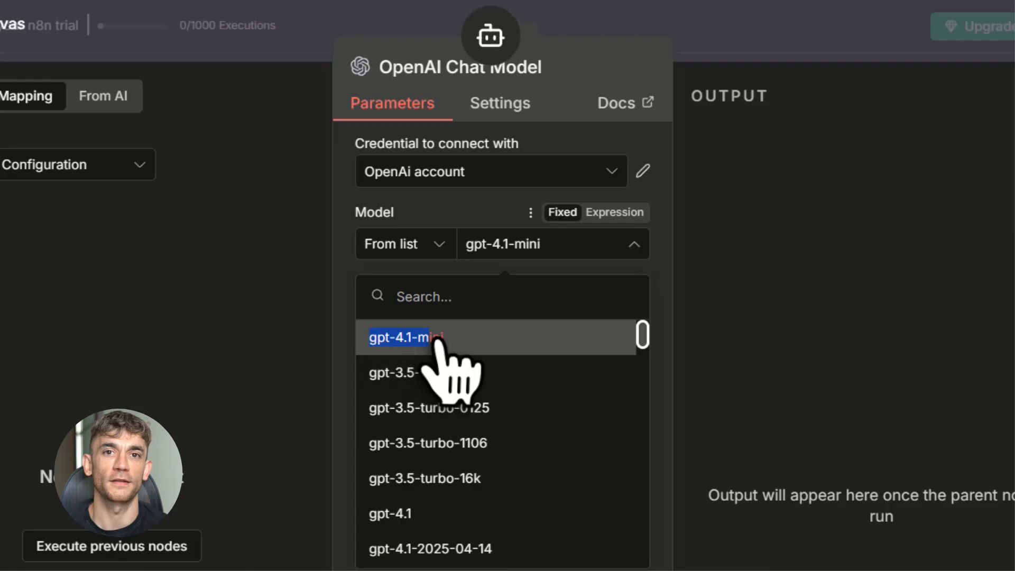
click(435, 341)
click(667, 239)
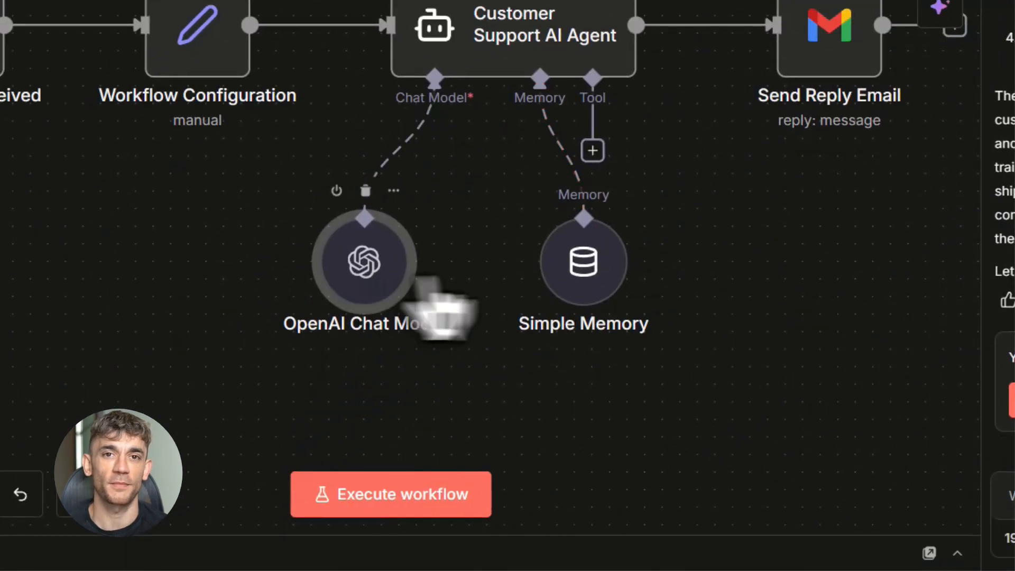
double_click(509, 284)
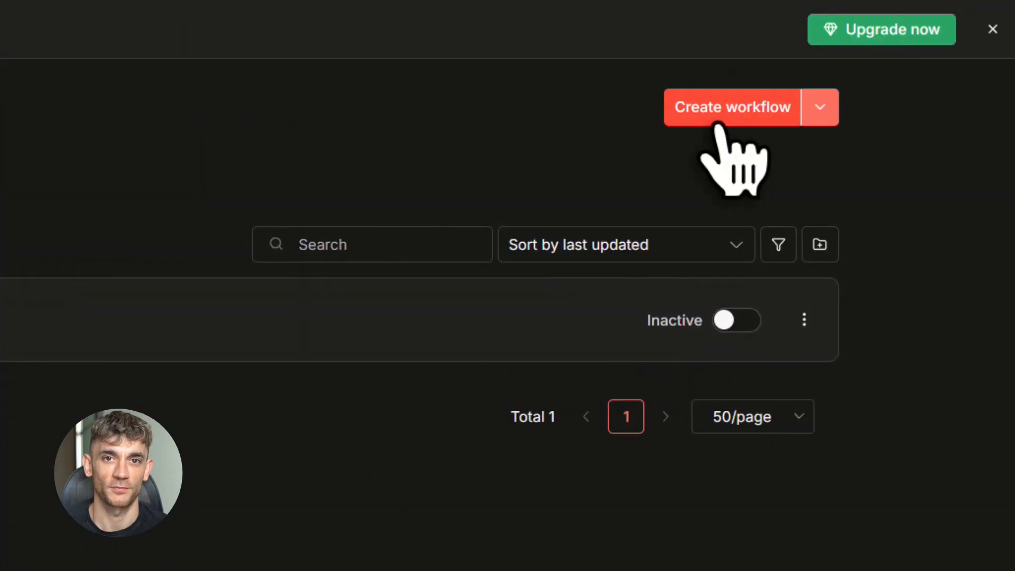
- Open a workflow in the editor
click(719, 122)
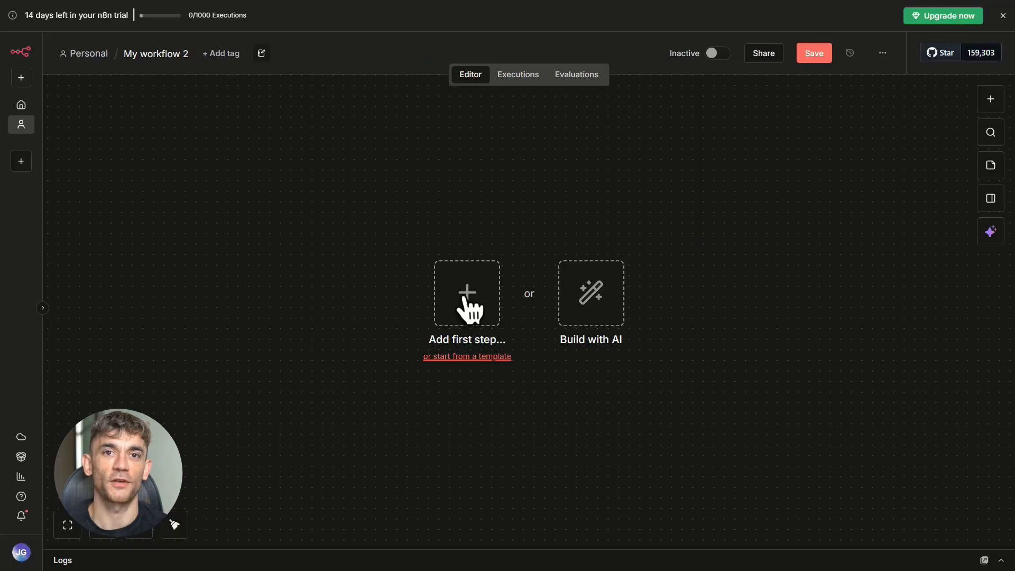
- Start the workflow with a manual trigger and add an Edit Fields (Set) node after it
click(468, 296)
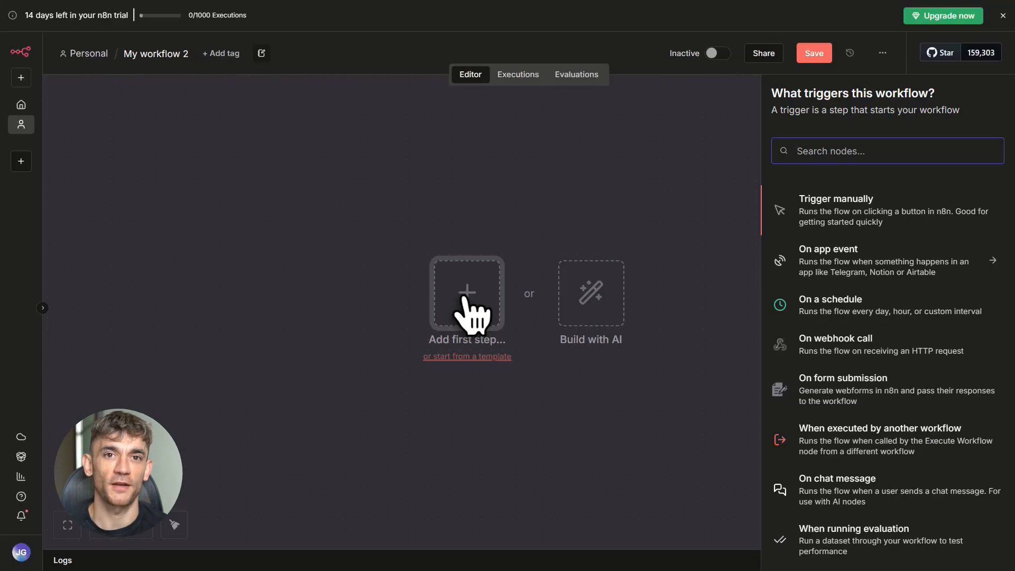
click(810, 214)
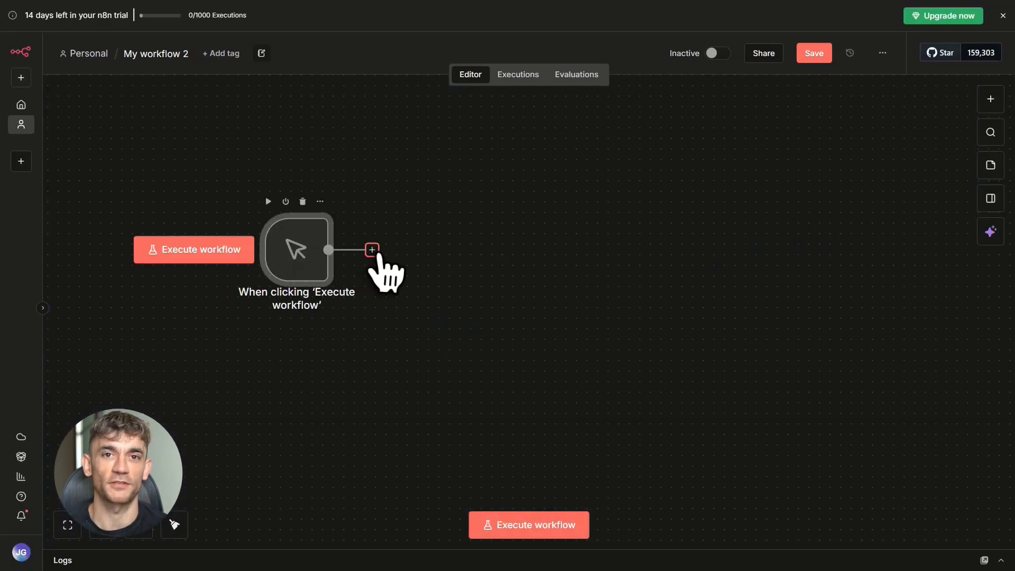
click(373, 250)
text(set)
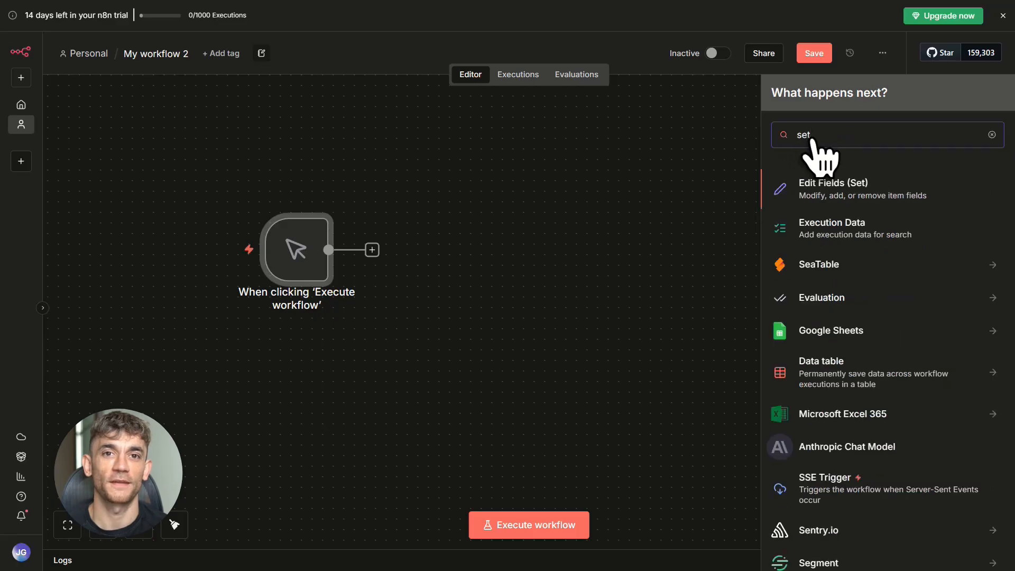
click(820, 195)
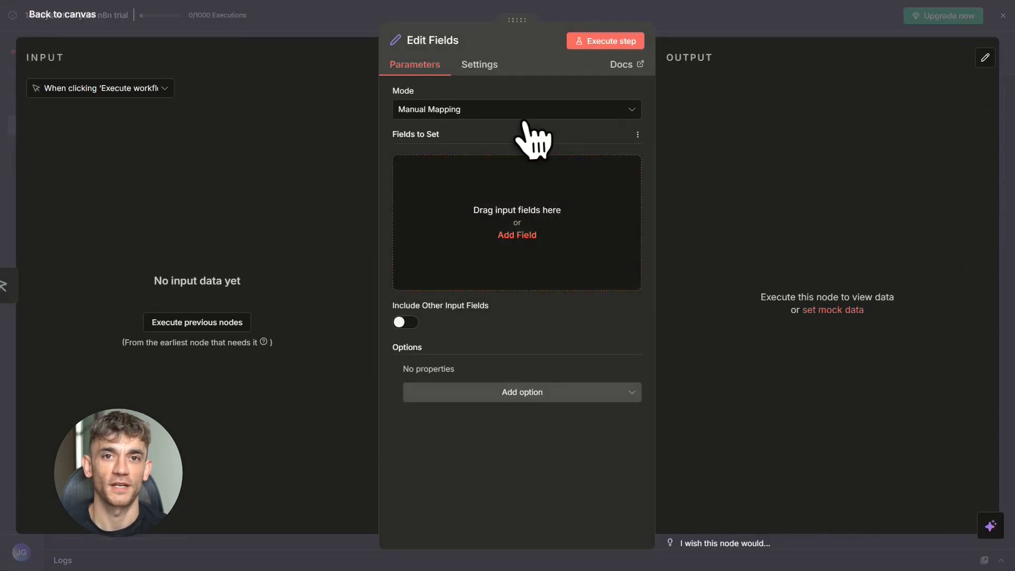
- Add a string field customer_message with the value "Where is my order?" to Edit Fields and return to the canvas
click(521, 236)
text(customer_message)
double_click(494, 173)
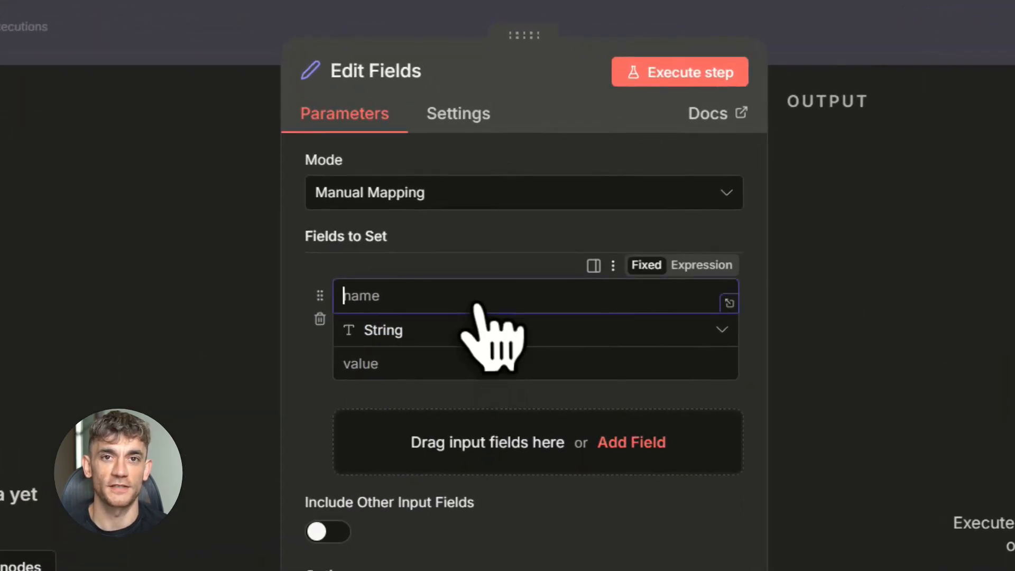
click(486, 305)
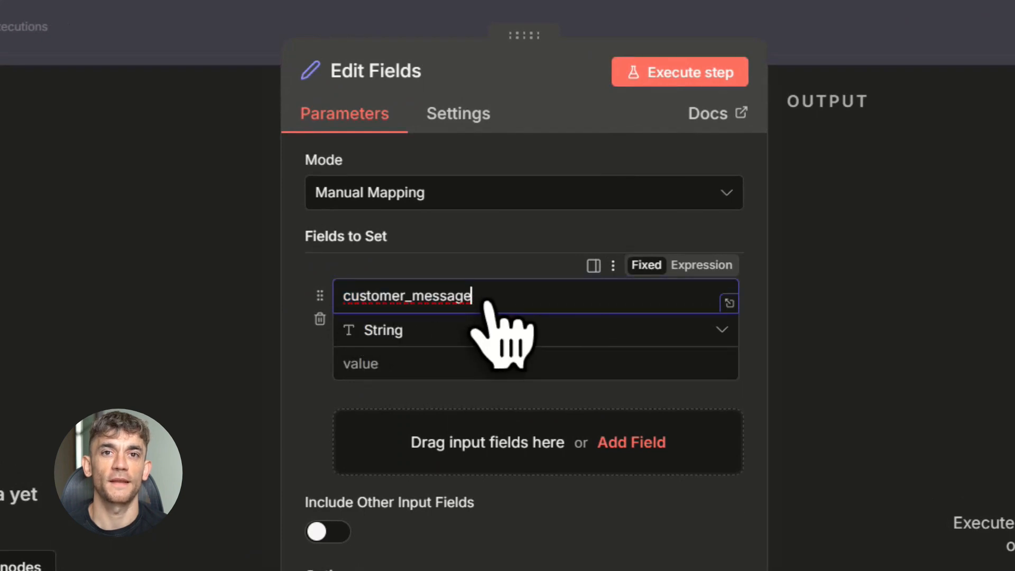
click(403, 365)
text(Where is my order?)
drag(345, 369, 476, 368)
click(478, 371)
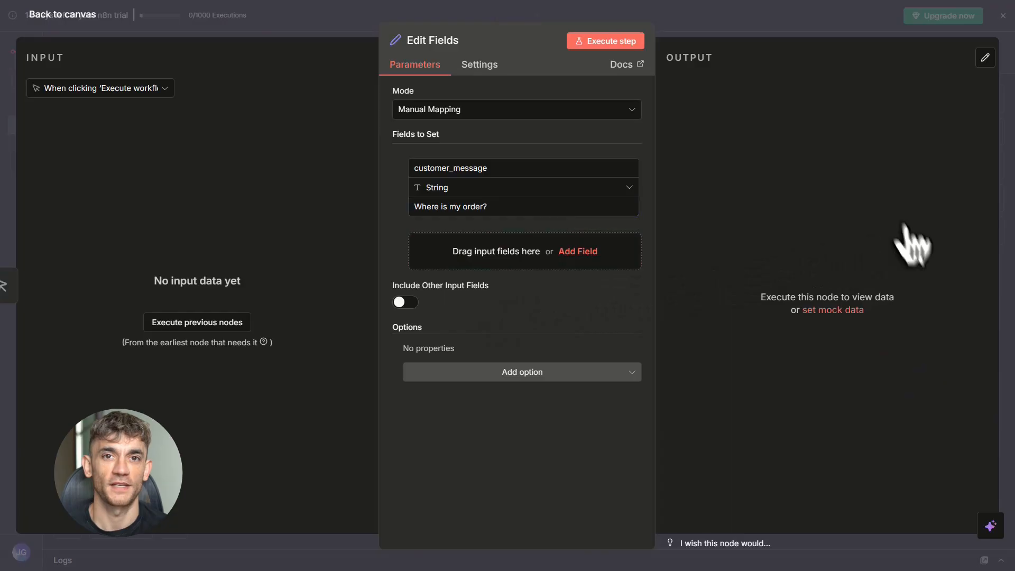
click(796, 31)
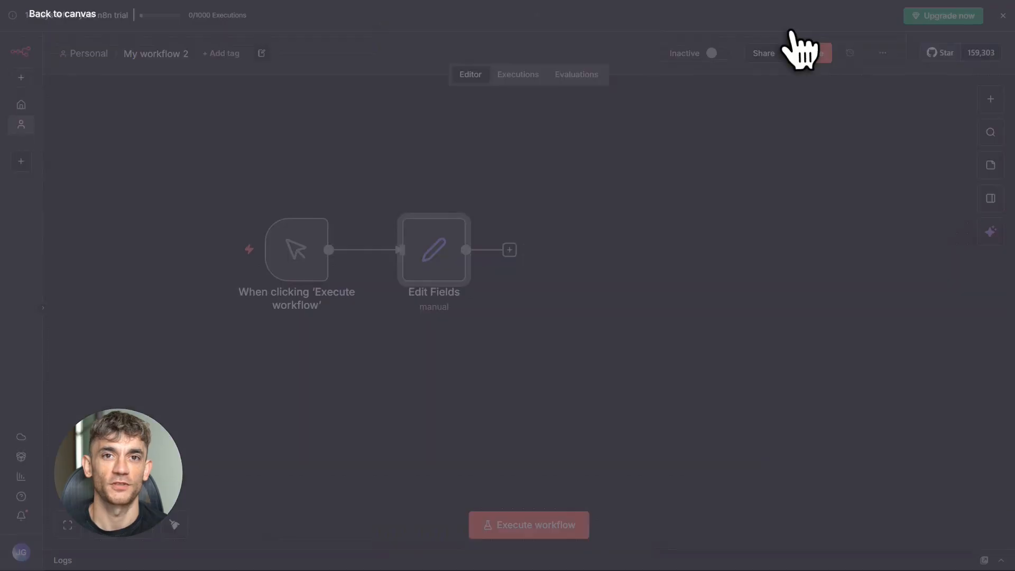
- Add an AI Agent node after Edit Fields, choose Edit Fields as its displayed input, and shift the agent slightly on the canvas
click(509, 250)
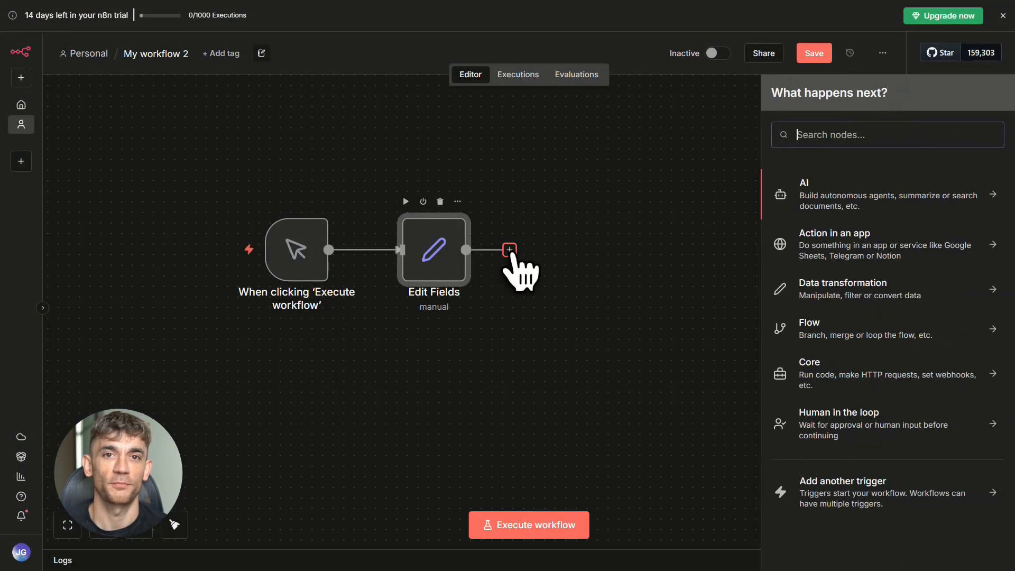
click(808, 209)
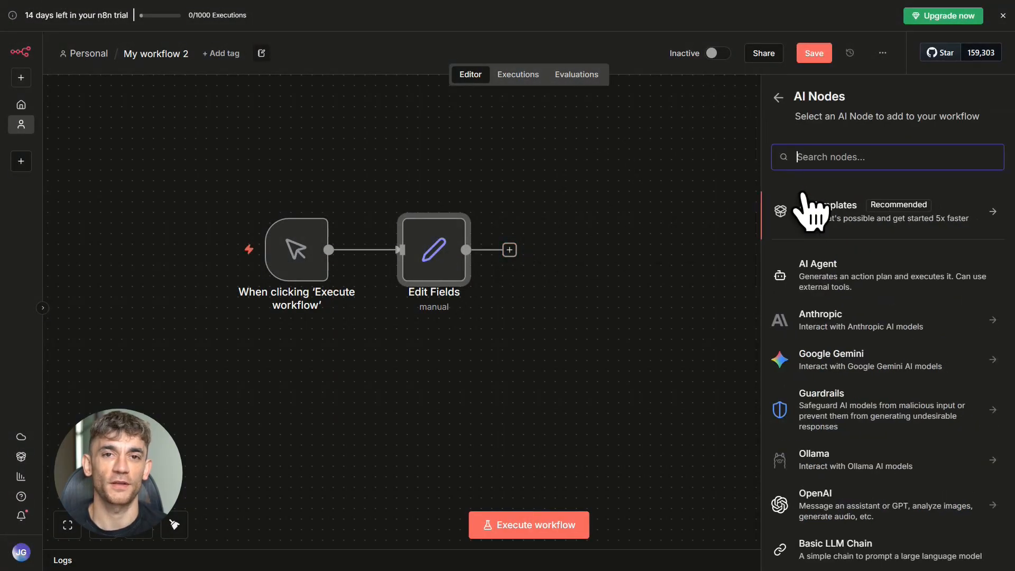
click(810, 286)
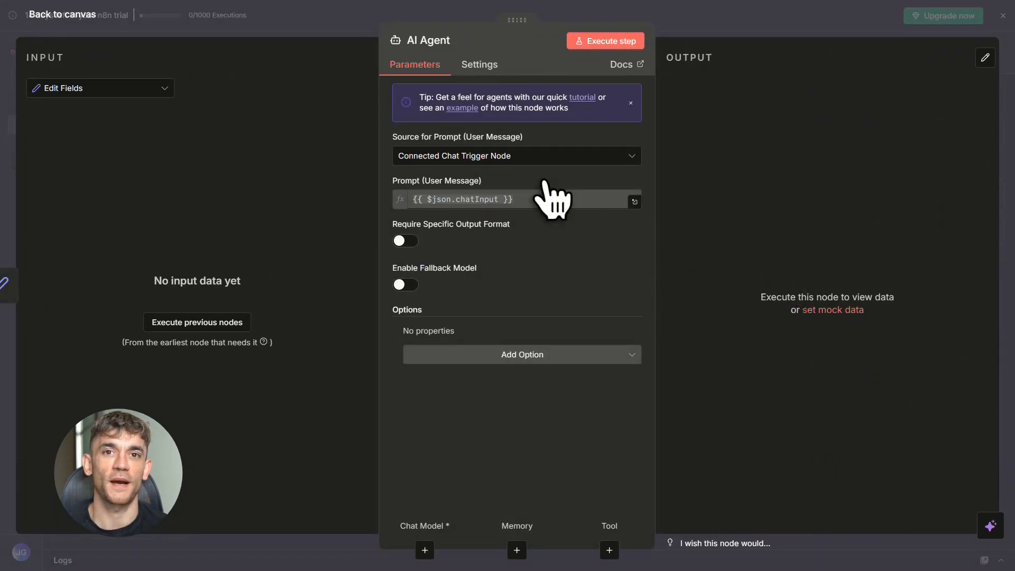
click(158, 88)
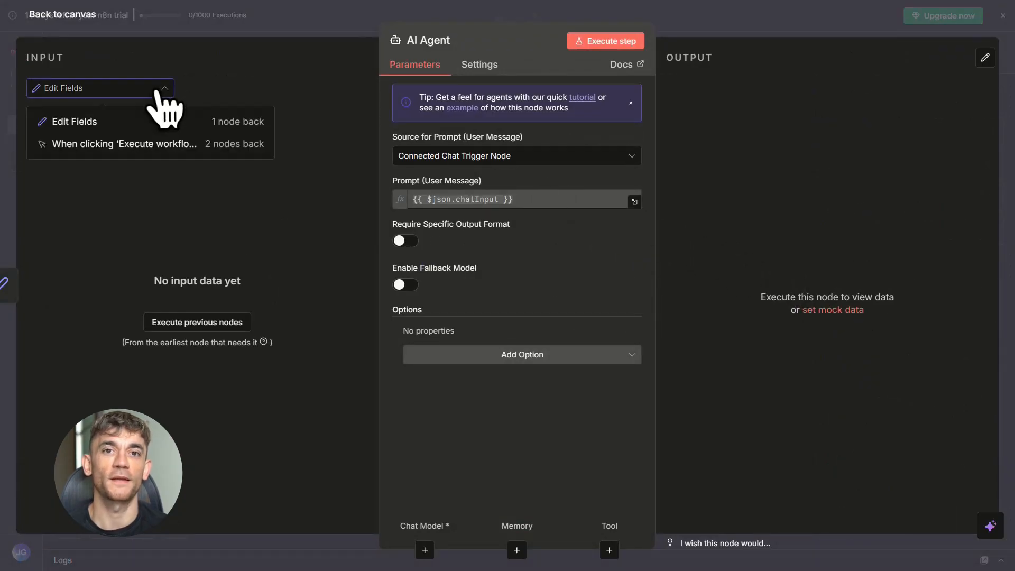
click(121, 123)
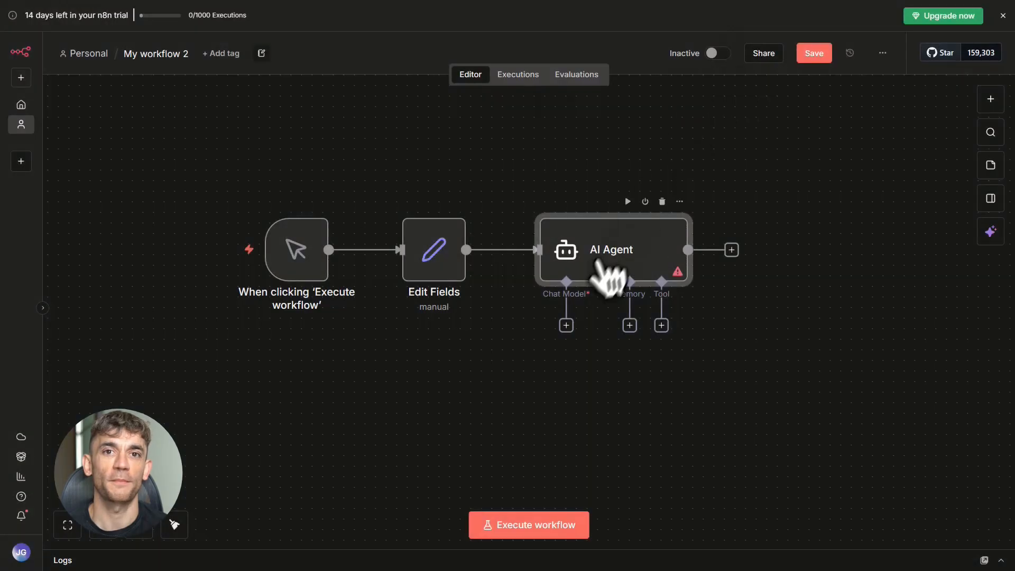
drag(609, 276, 643, 269)
- Attach an OpenAI Chat Model using the OpenAi account credential and gpt-4.1-mini to the AI Agent, and place it beneath the agent
click(608, 304)
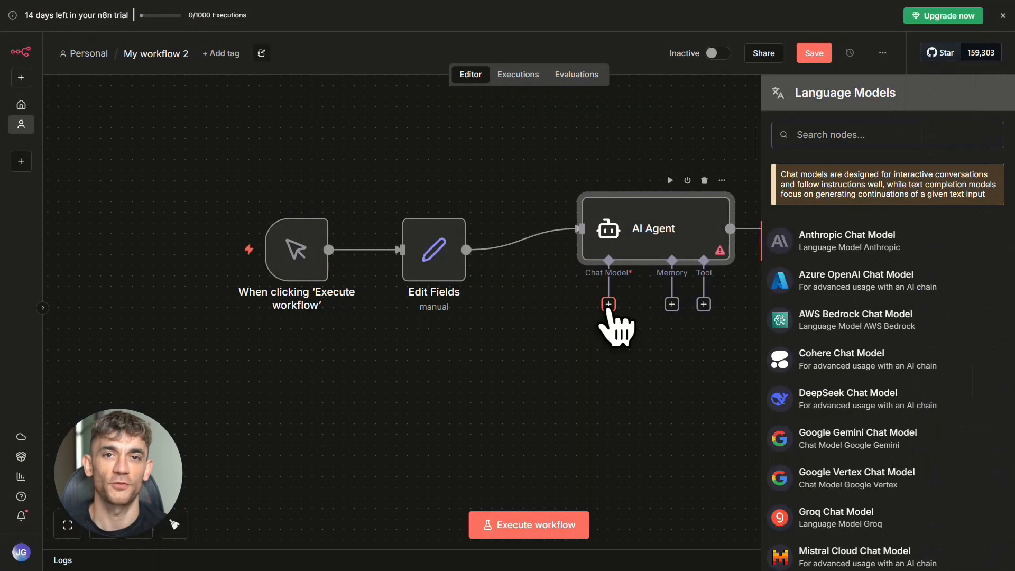
text(op)
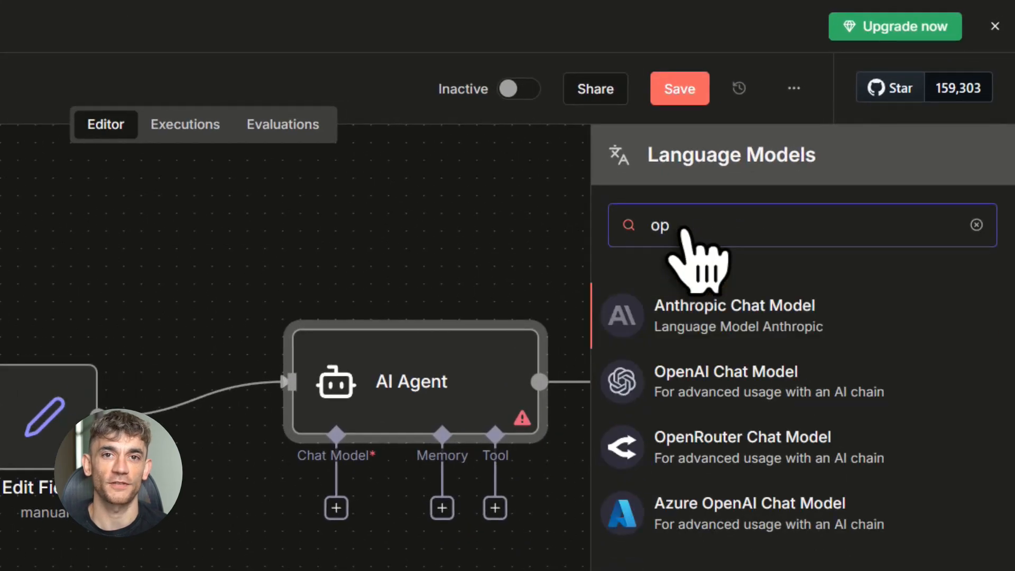
click(666, 388)
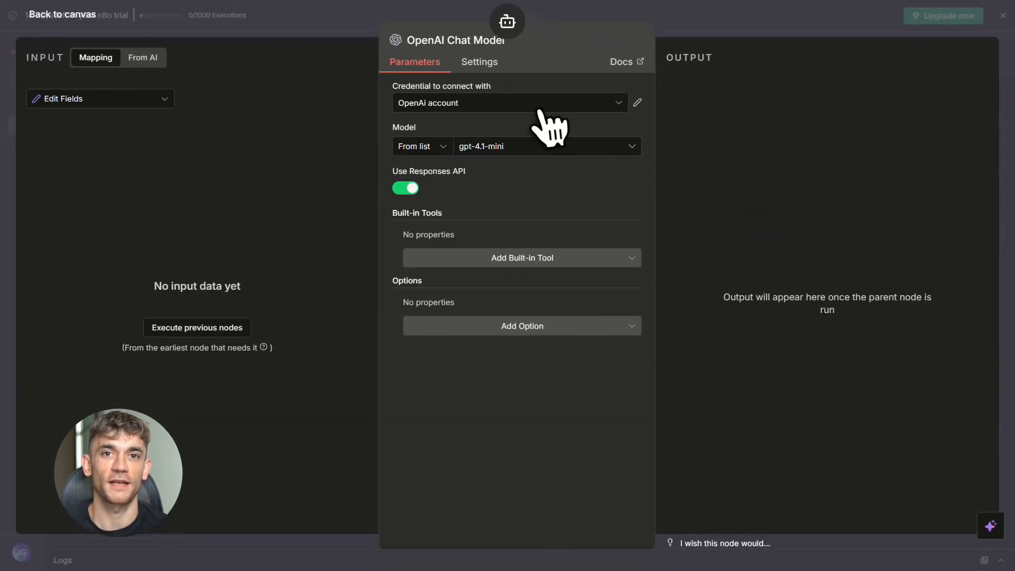
click(539, 110)
click(500, 149)
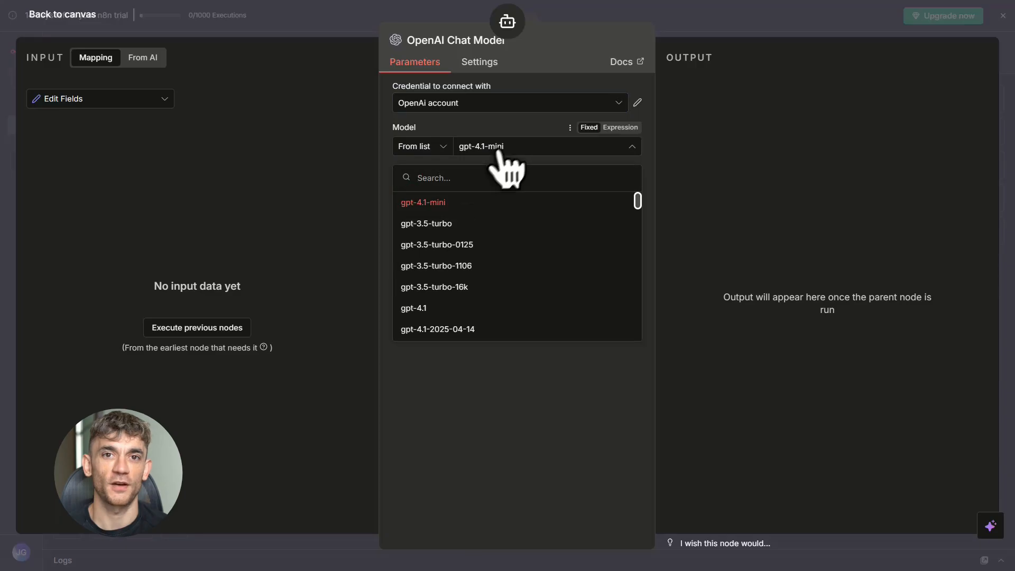
click(427, 203)
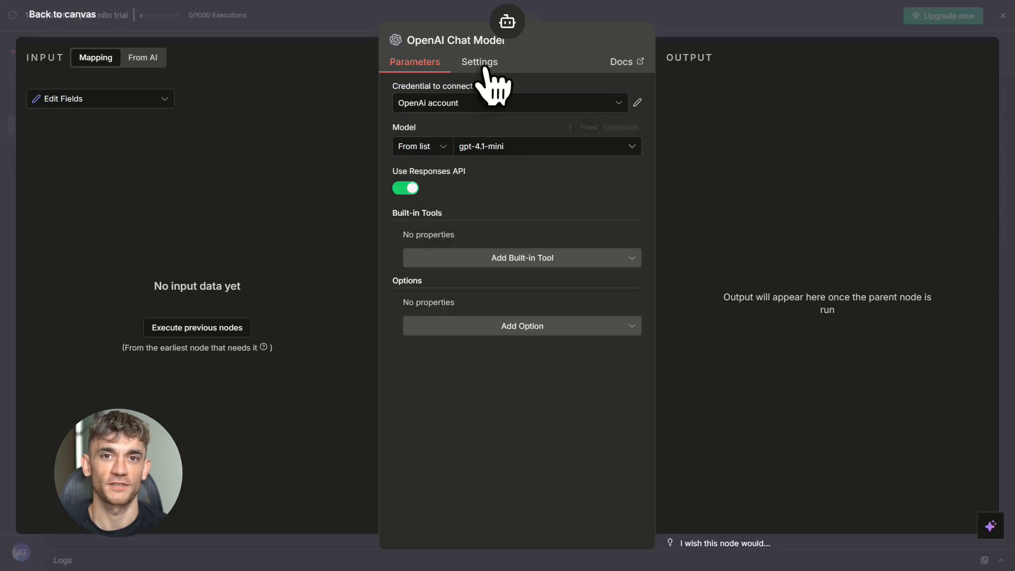
click(788, 26)
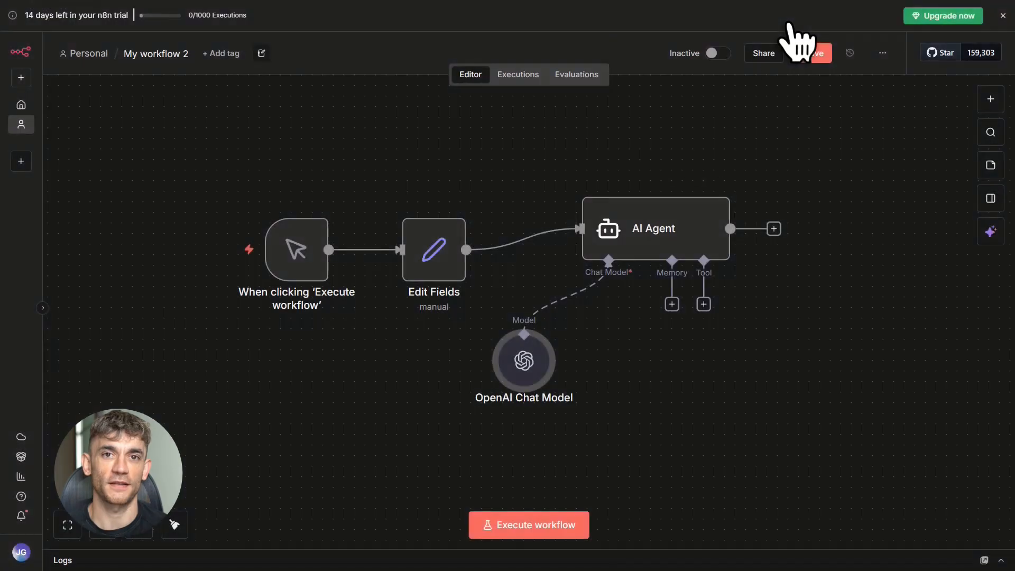
drag(529, 370, 616, 368)
- Set the AI Agent's user message source to Define below and paste the copied text as the prompt
double_click(616, 233)
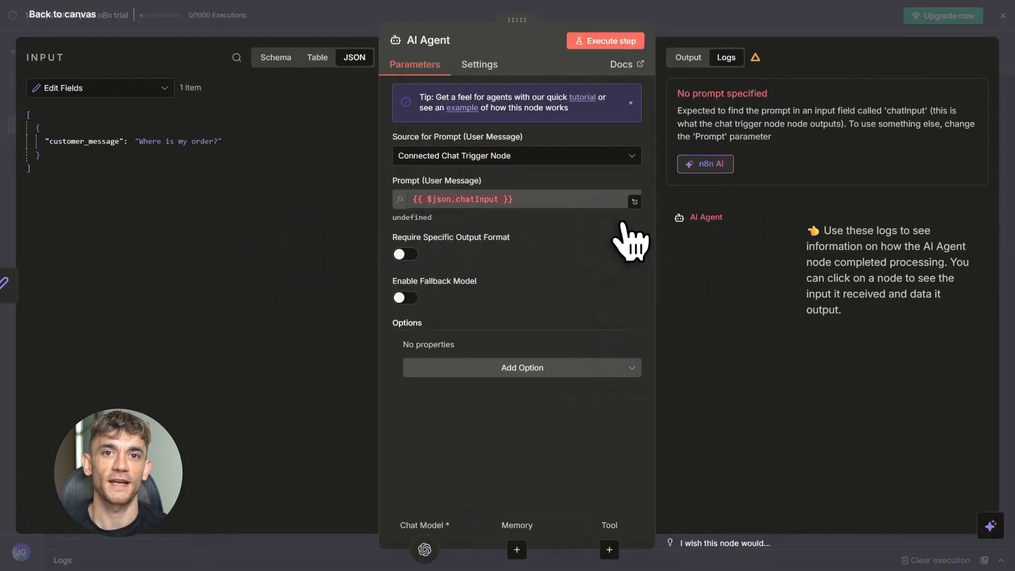
click(509, 163)
click(465, 296)
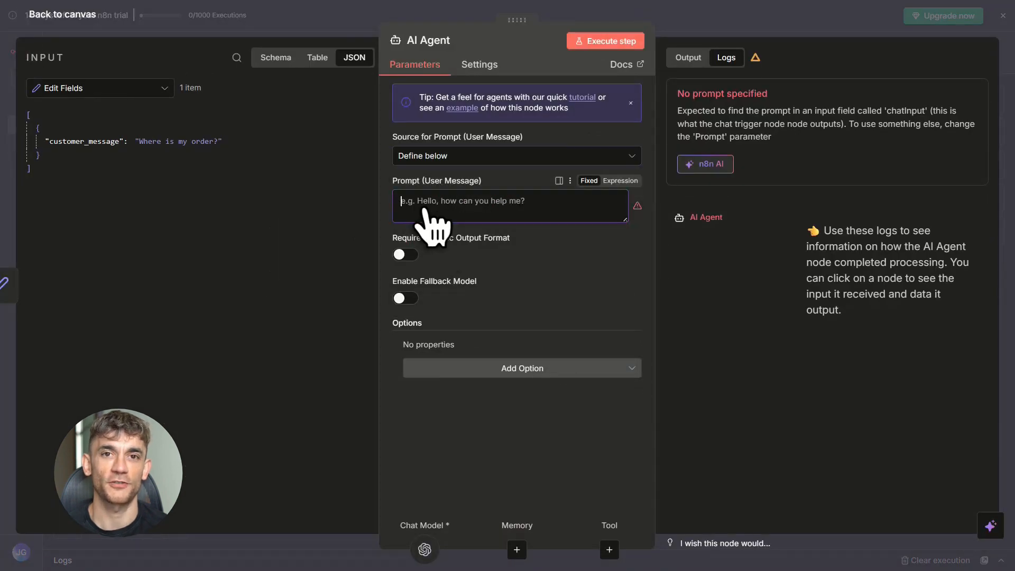
key(ctrl+v)
- Switch to the AI Profit Boardroom community page and review its About description, membership pricing and sale offer
scroll(431, 222, up, 3)
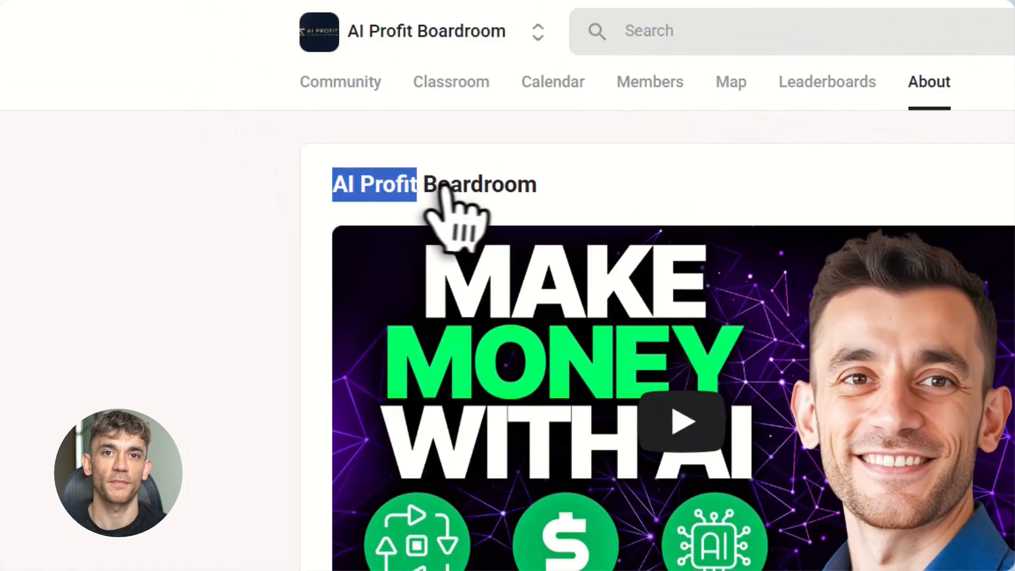
drag(443, 185, 574, 216)
scroll(646, 494, down, 8)
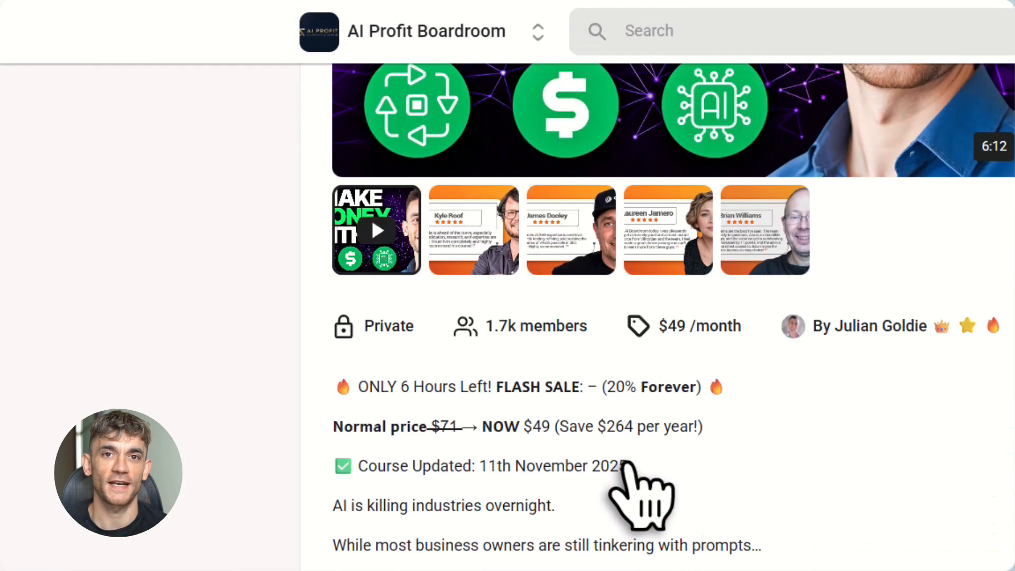
drag(335, 389, 722, 435)
click(735, 439)
scroll(657, 318, down, 3)
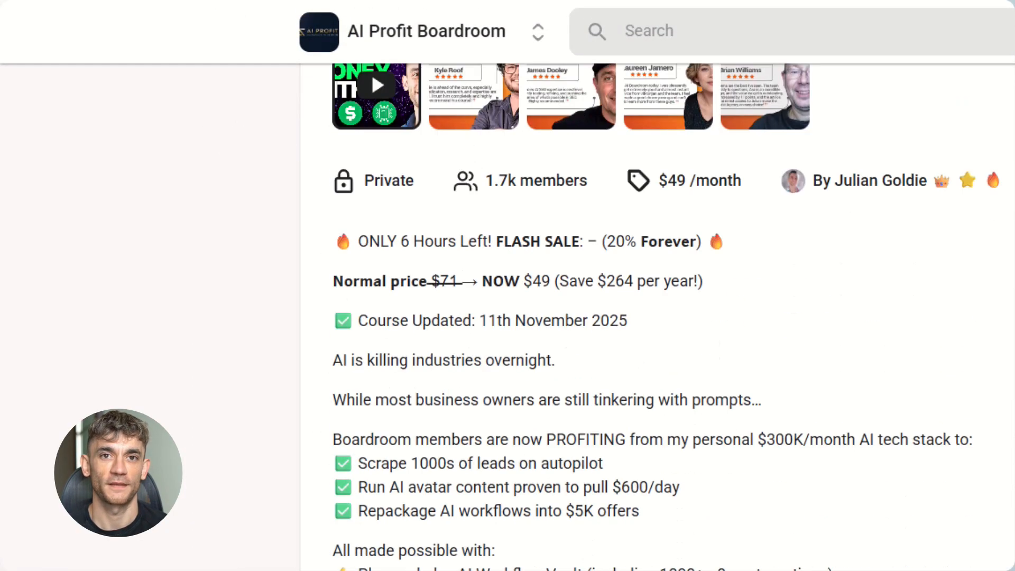
scroll(658, 318, up, 10)
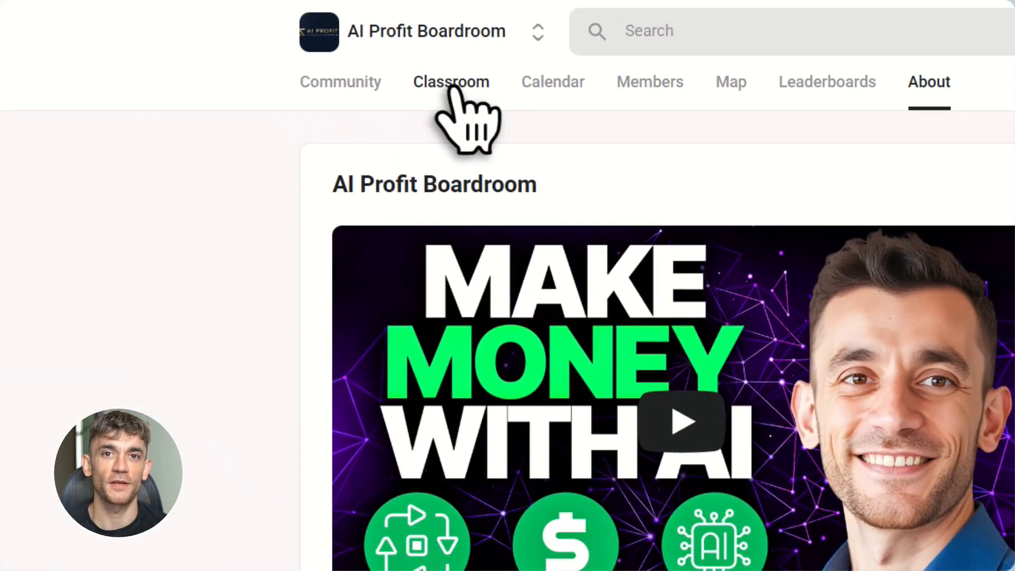
- Open the AI Profit Boardroom classroom and look through the whole list of courses
click(451, 87)
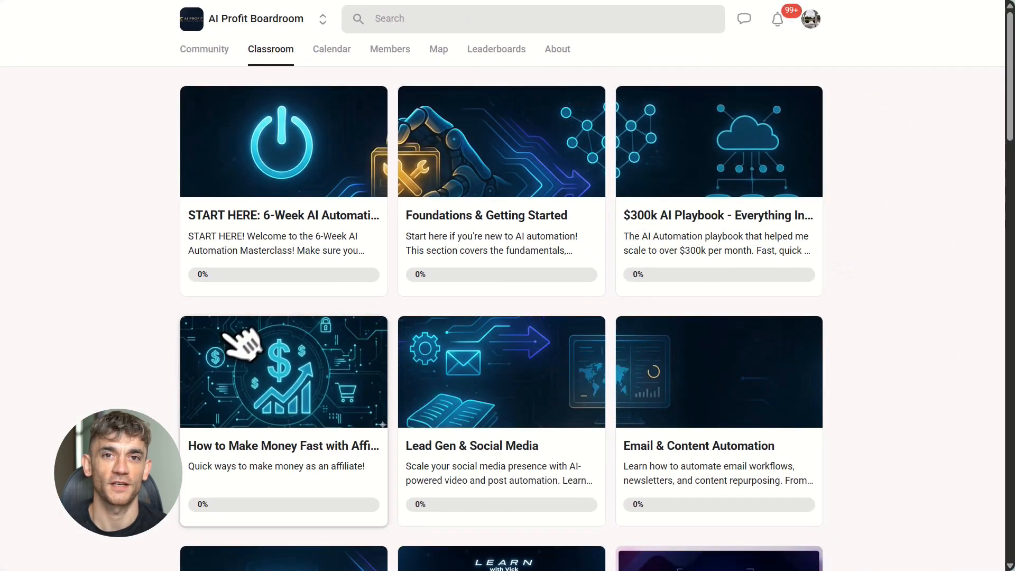
scroll(233, 318, down, 3)
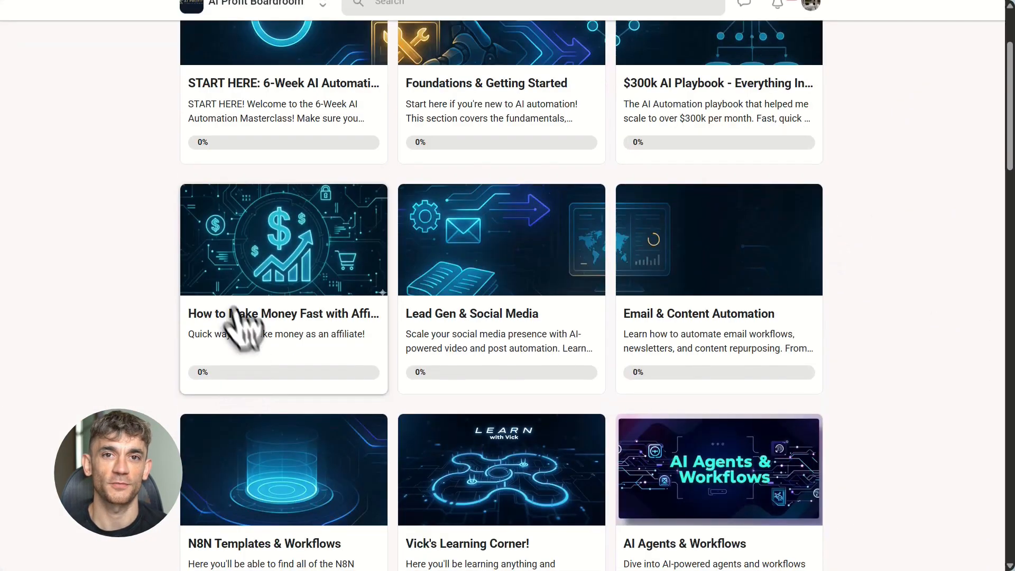
scroll(262, 431, down, 1)
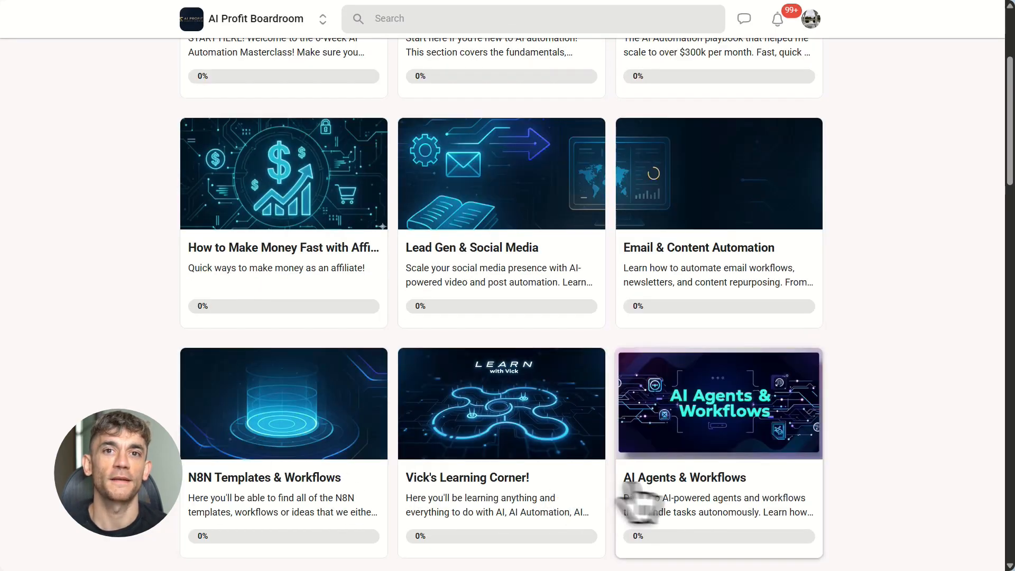
scroll(802, 508, down, 2)
scroll(370, 394, down, 2)
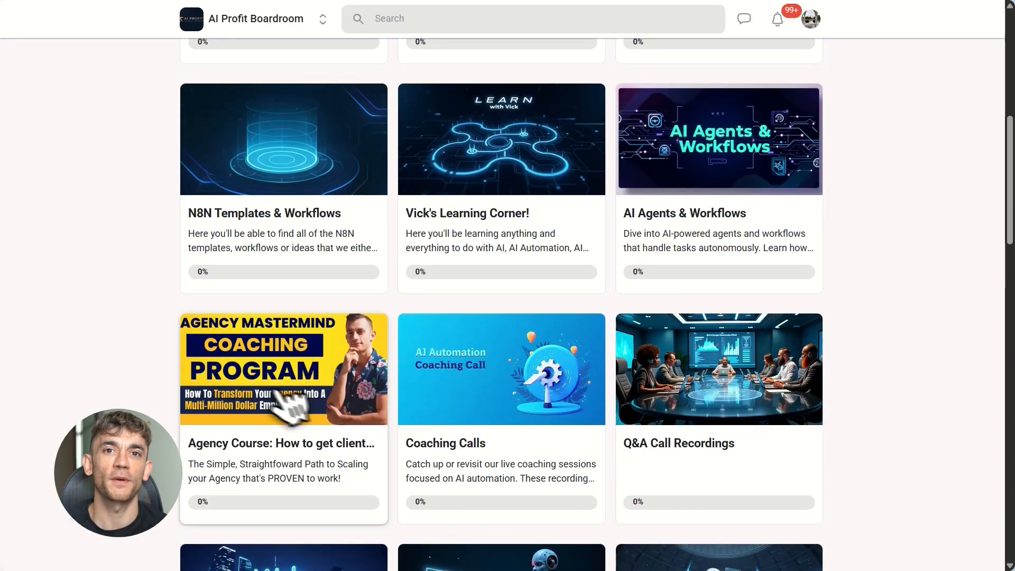
scroll(541, 397, down, 12)
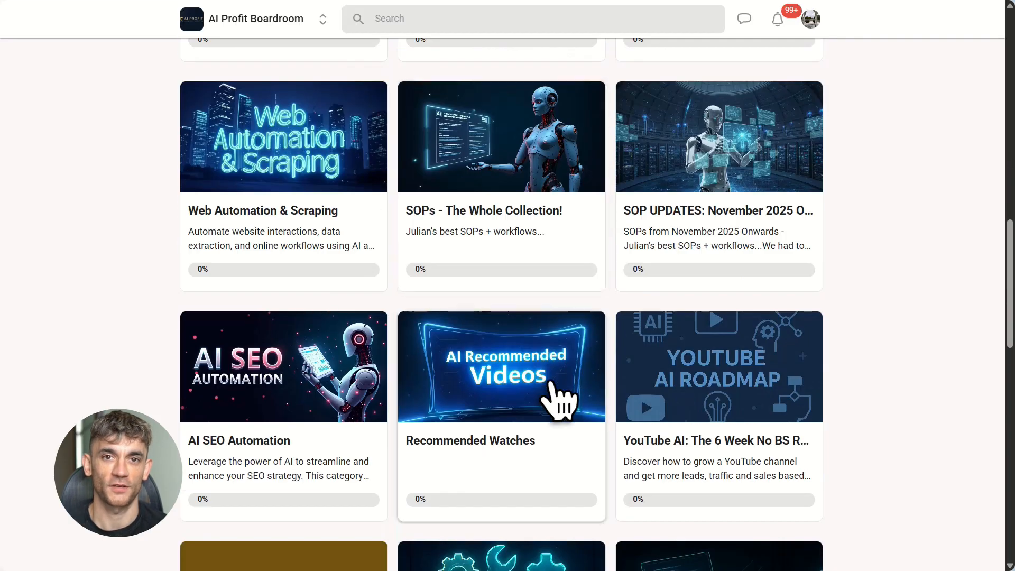
scroll(559, 400, down, 8)
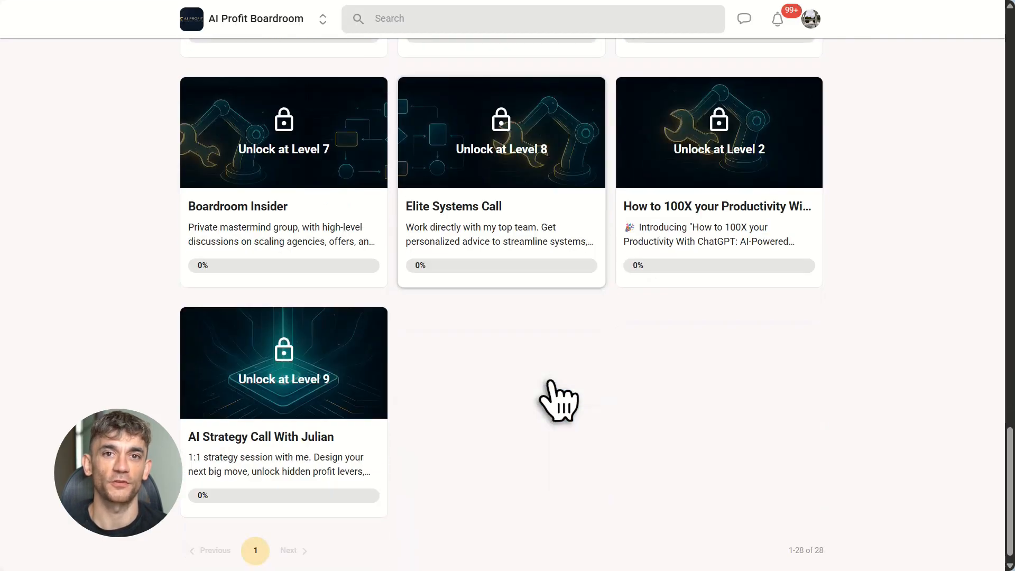
scroll(560, 400, up, 20)
scroll(558, 402, up, 10)
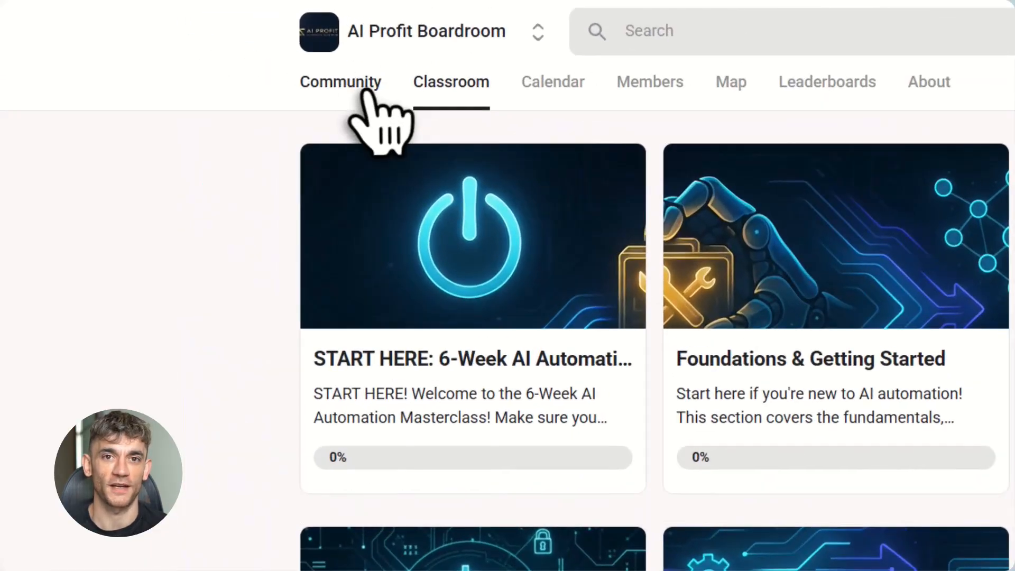
- Open the AI Profit Boardroom community feed and browse the member posts
click(212, 50)
scroll(208, 220, down, 15)
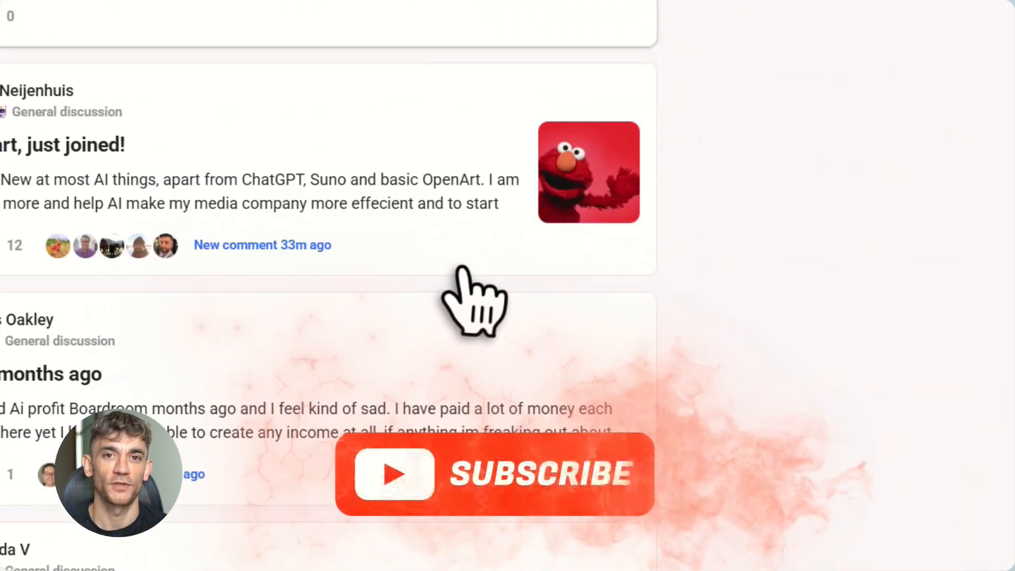